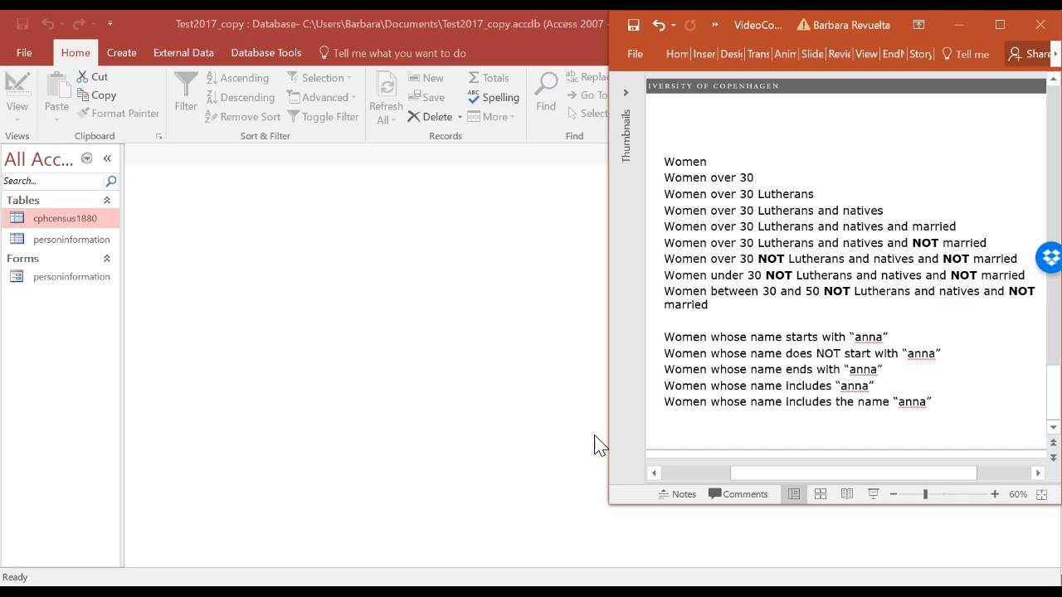
Create a new query in design view based on the cphcensus1880 table
{"action": "left_click", "coordinate": [140, 58]}
{"action": "left_click", "coordinate": [138, 56]}
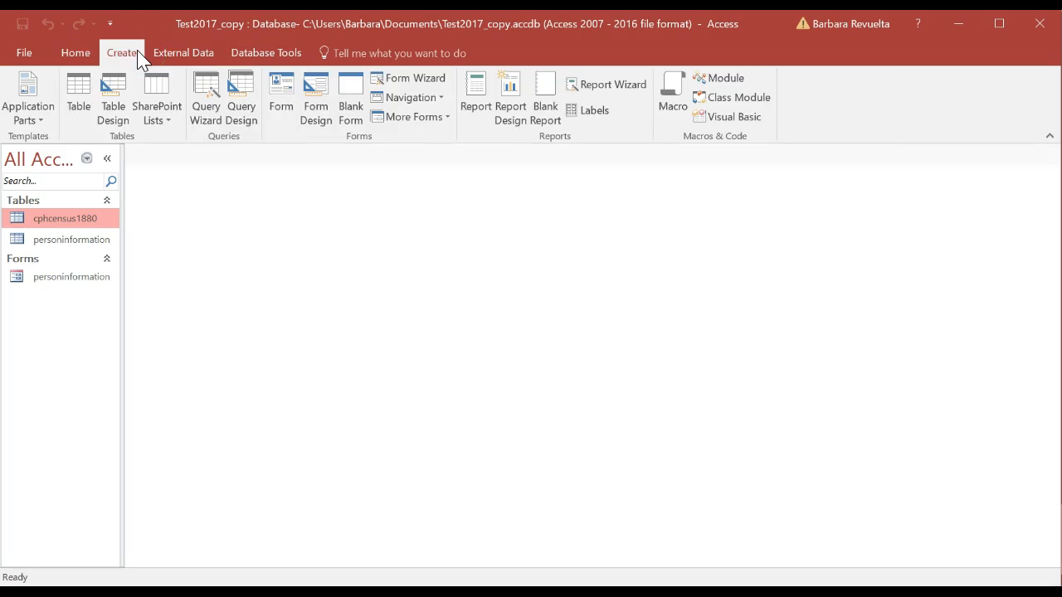
{"action": "left_click", "coordinate": [244, 93]}
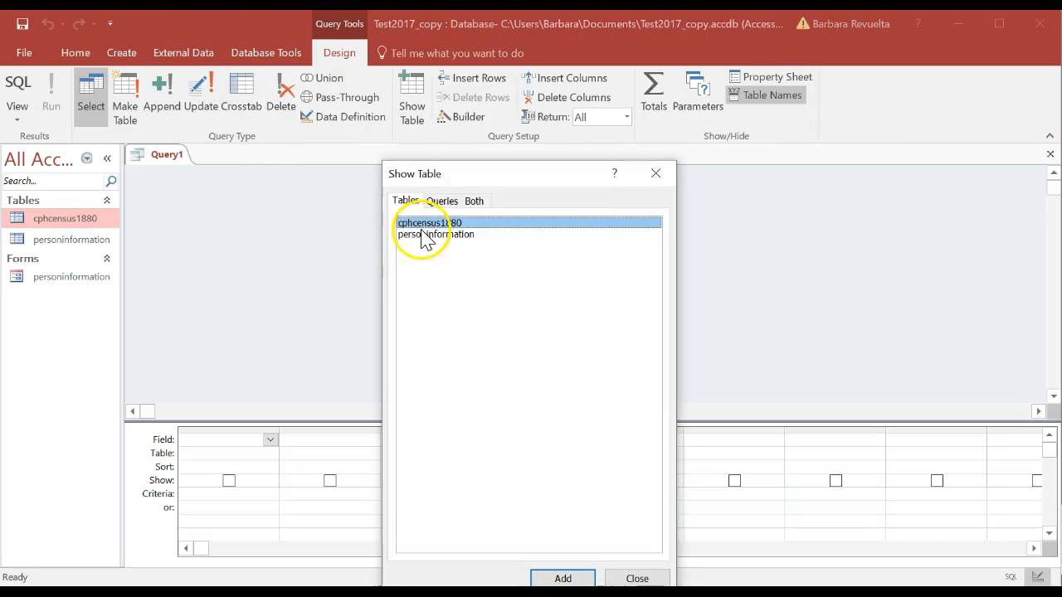
{"action": "left_click", "coordinate": [563, 579]}
{"action": "left_click", "coordinate": [654, 175]}
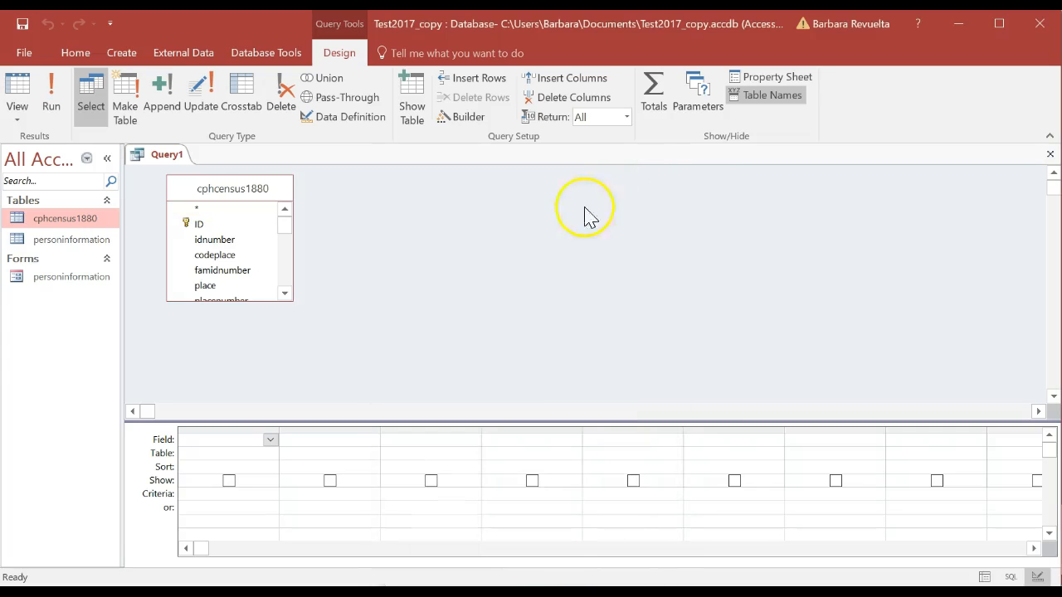
Enlarge the cphcensus1880 field list and add name, sex, civilstatus_recode, age, religion and origin to the query
{"action": "left_click", "coordinate": [288, 296]}
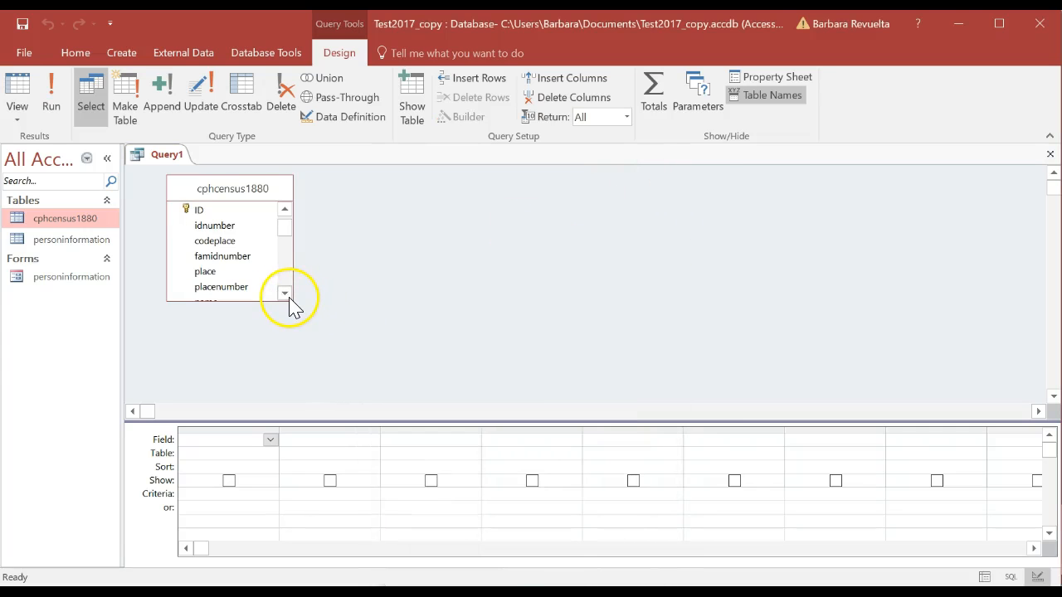
{"action": "left_click_drag", "start_coordinate": [290, 300], "coordinate": [341, 373]}
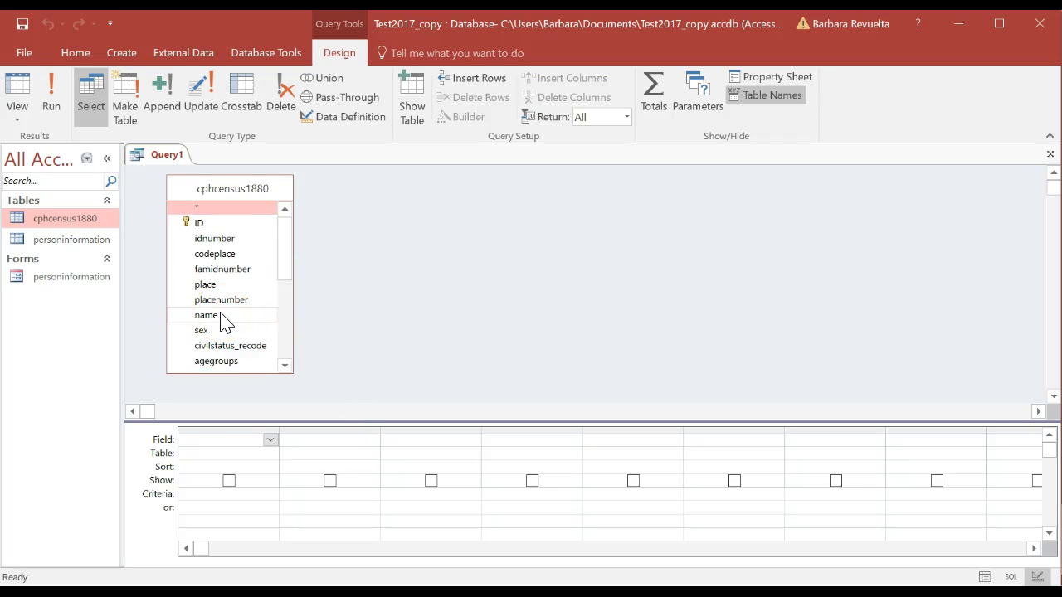
{"action": "double_click", "coordinate": [206, 315]}
{"action": "double_click", "coordinate": [208, 330]}
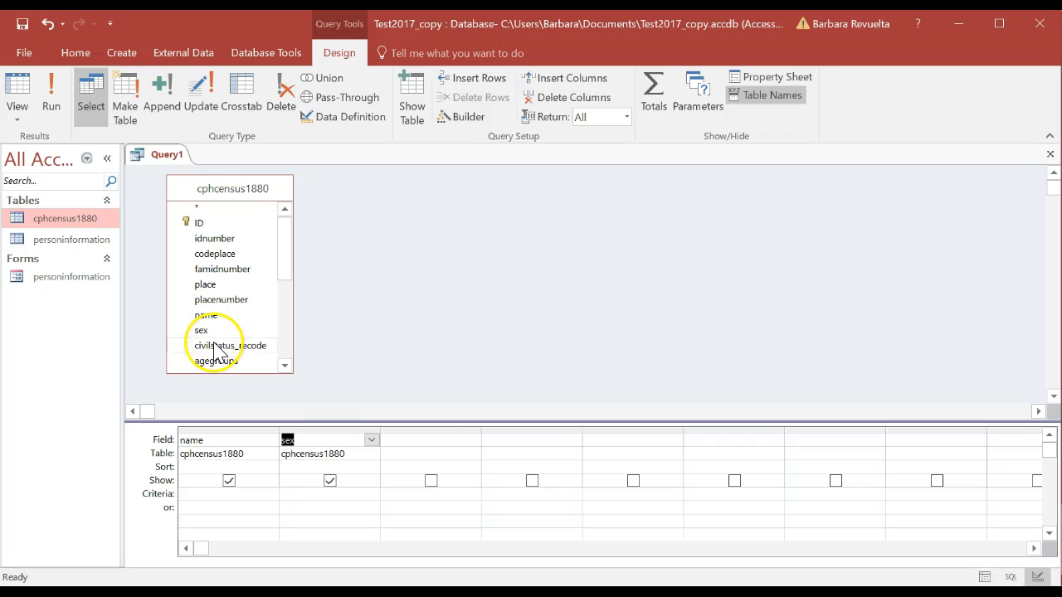
{"action": "double_click", "coordinate": [214, 345]}
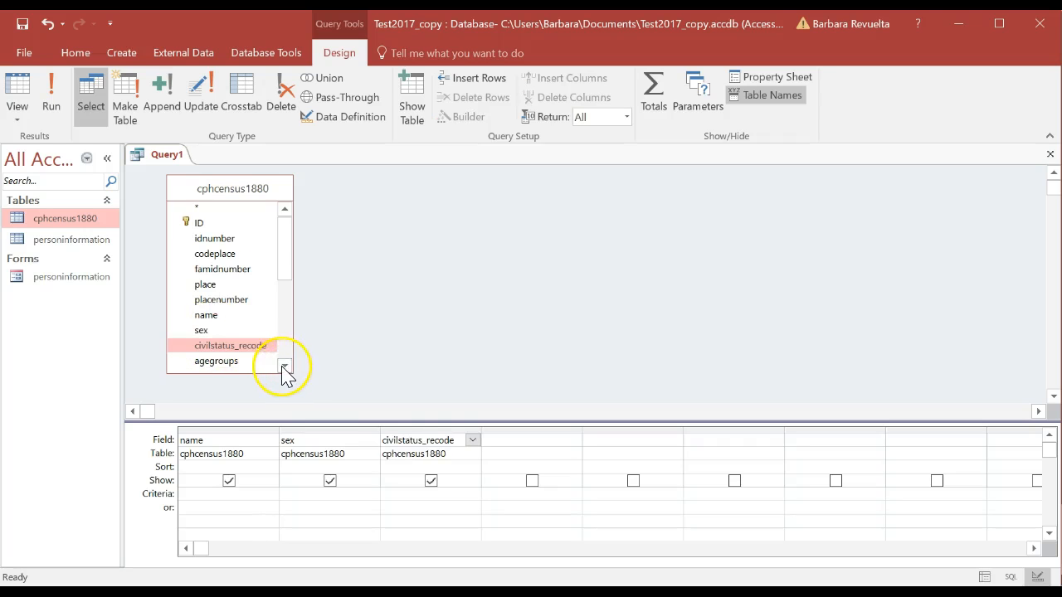
{"action": "scroll", "coordinate": [283, 371], "scroll_direction": "down", "scroll_amount": 2}
{"action": "double_click", "coordinate": [208, 305]}
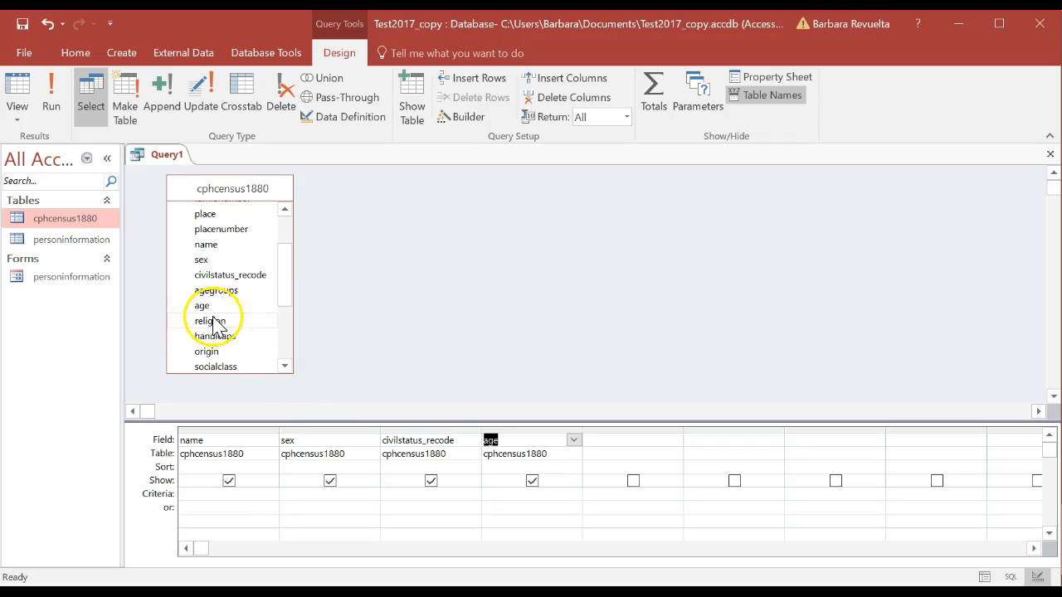
{"action": "double_click", "coordinate": [211, 321]}
{"action": "double_click", "coordinate": [218, 351]}
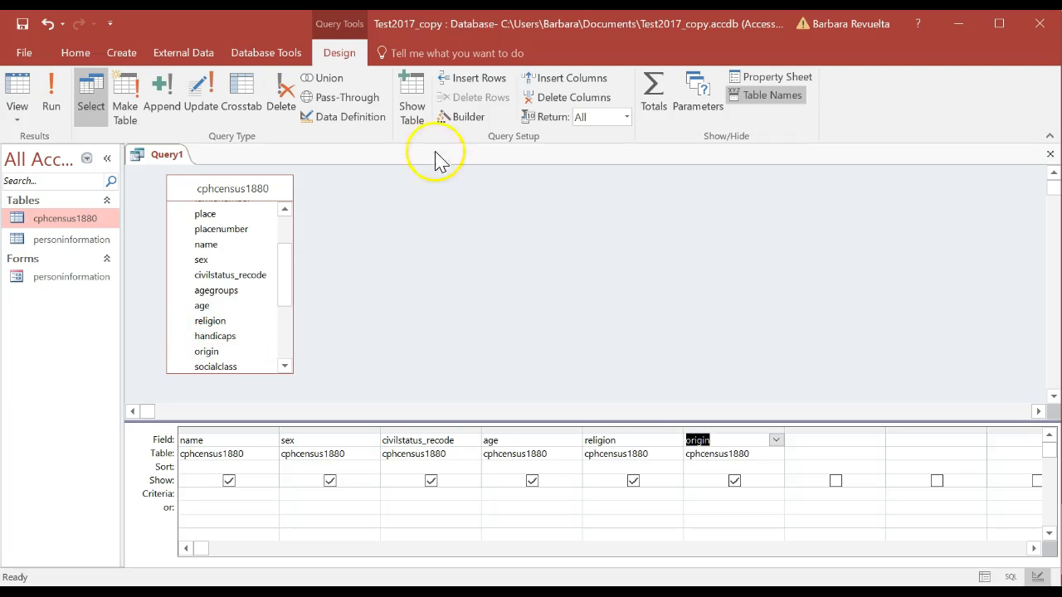
Show the unfiltered query records and check the list of searches on the PowerPoint slide
{"action": "left_click", "coordinate": [14, 92]}
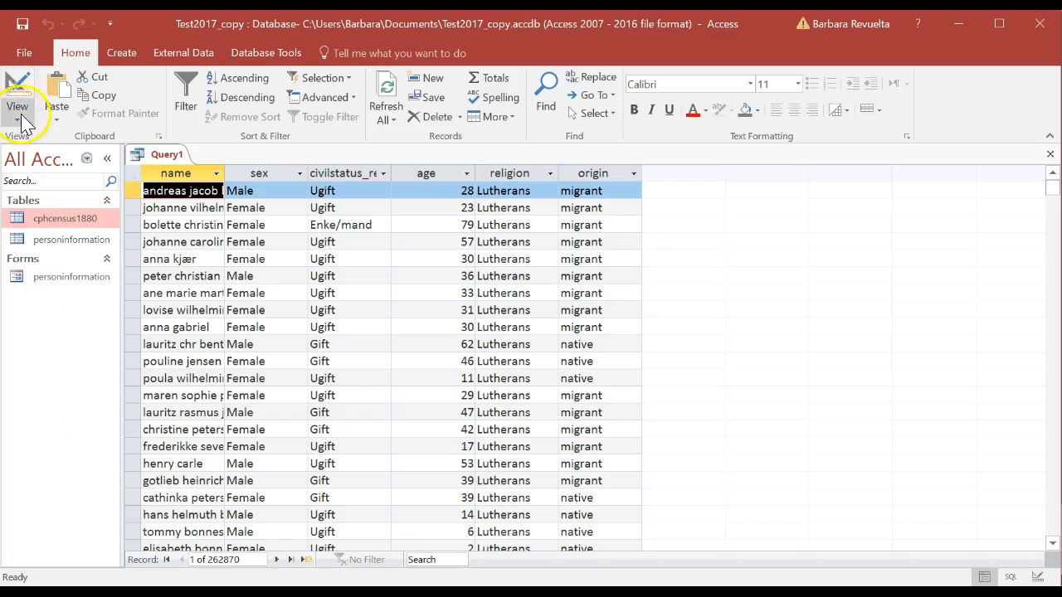
{"action": "left_click", "coordinate": [290, 593]}
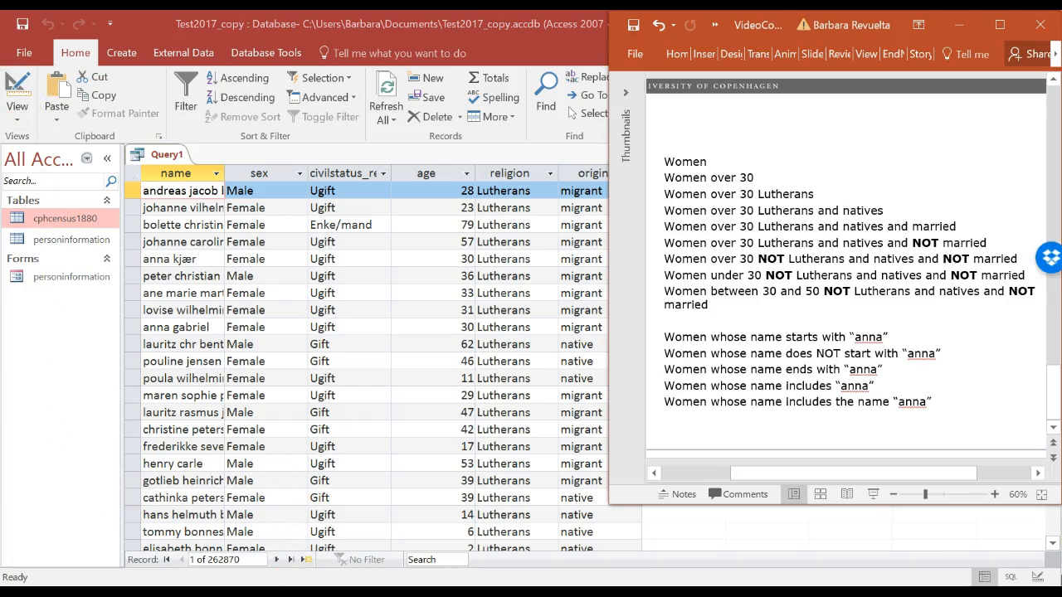
{"action": "left_click", "coordinate": [291, 593]}
Set the criterion of the sex field to Female in the query design and show the matching records
{"action": "left_click", "coordinate": [18, 85]}
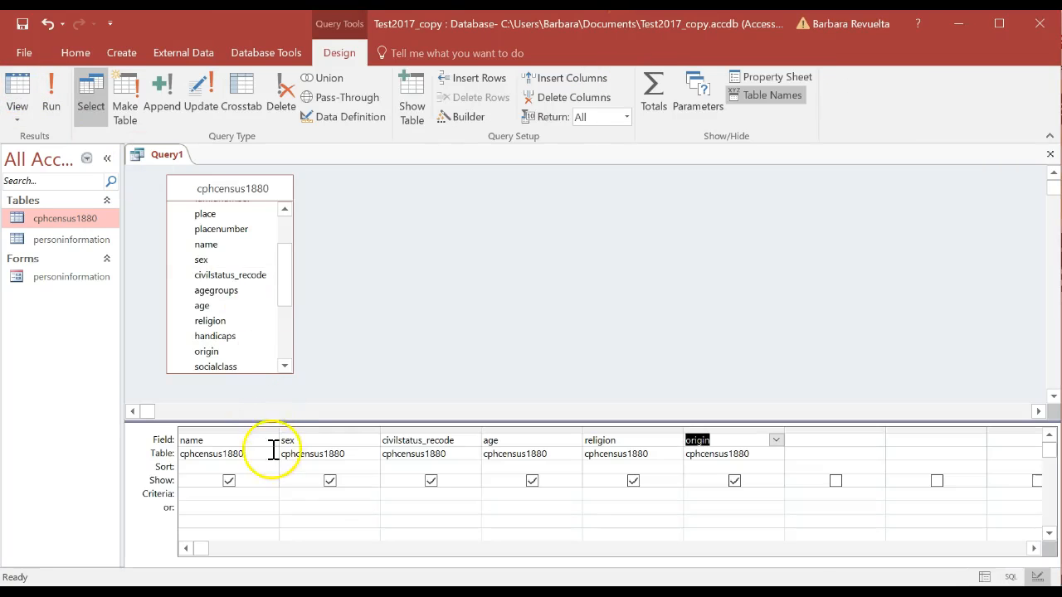
{"action": "left_click", "coordinate": [291, 493]}
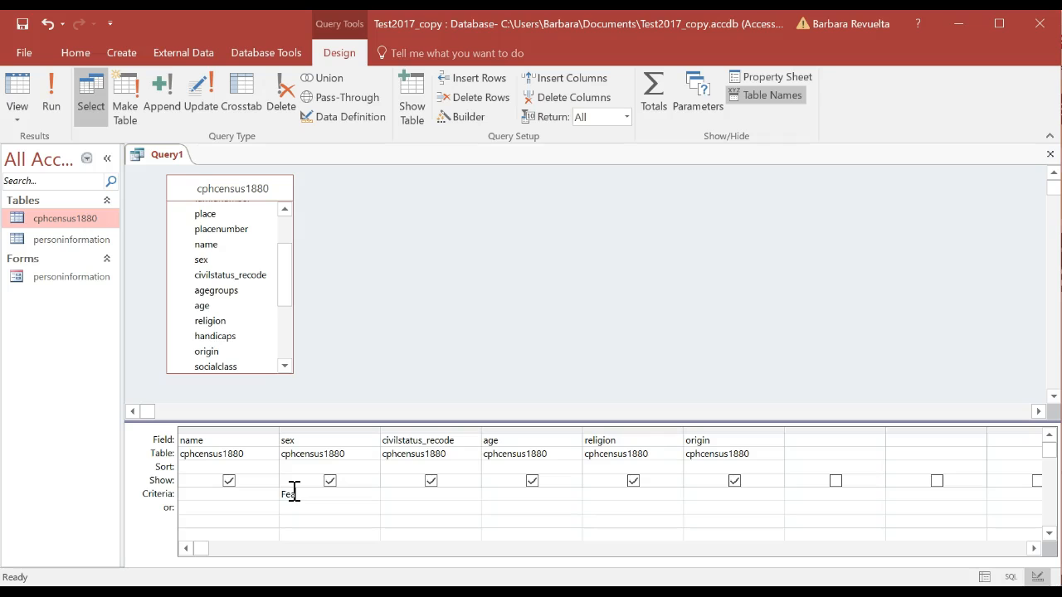
{"action": "left_click", "coordinate": [302, 504]}
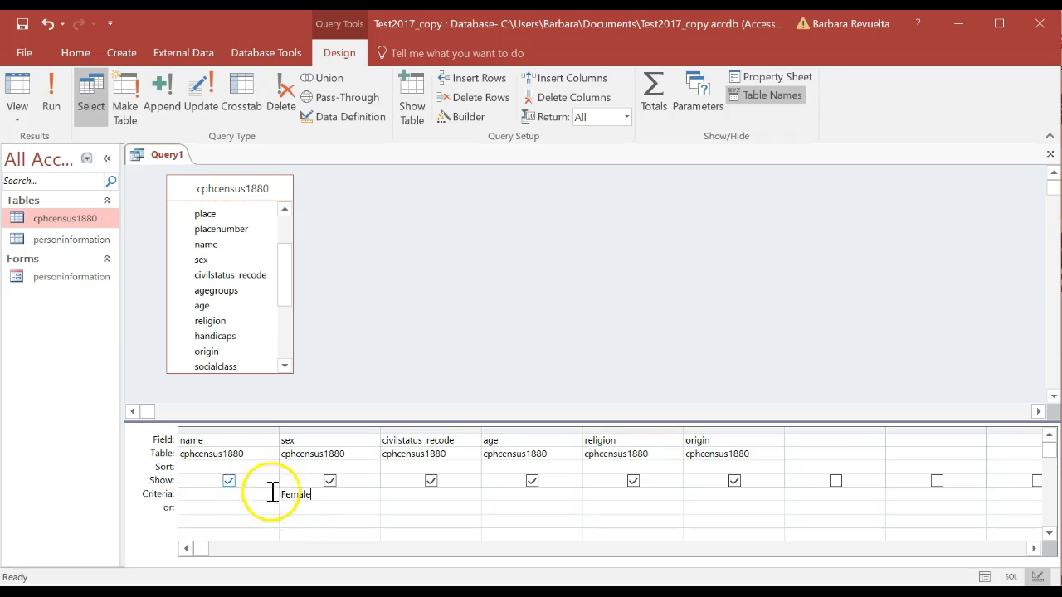
{"action": "left_click", "coordinate": [285, 506]}
{"action": "left_click", "coordinate": [16, 95]}
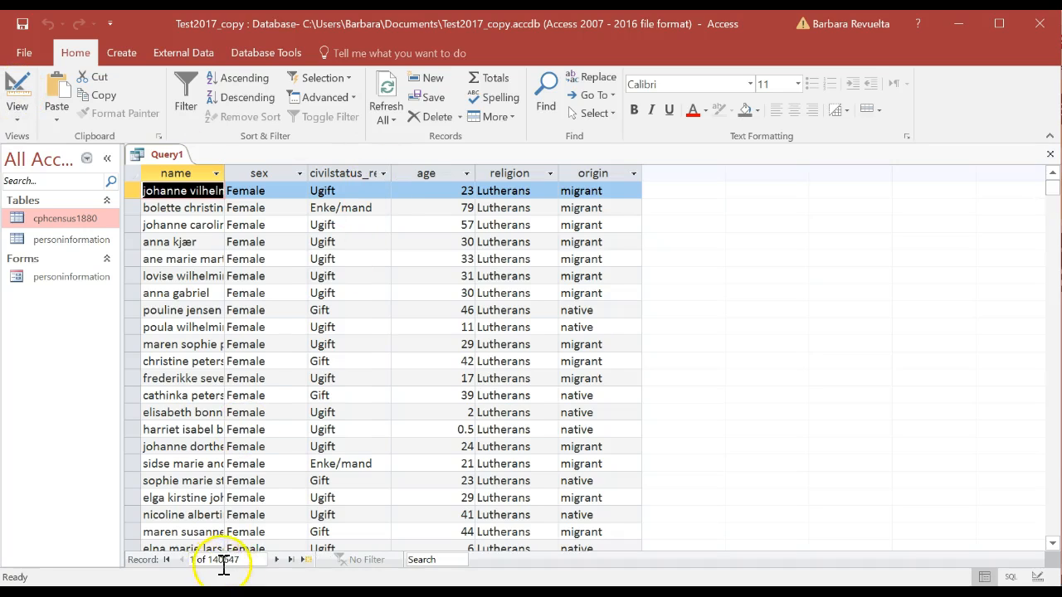
Check the next search on the PowerPoint slide, add the criterion >30 to the age field and show the matching records
{"action": "key", "text": "alt+Tab"}
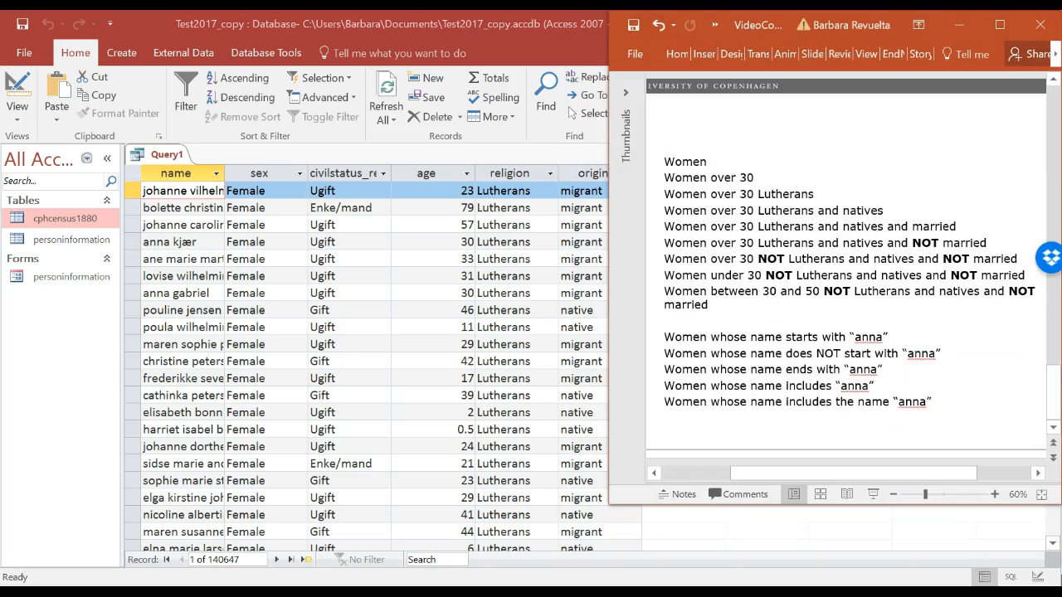
{"action": "key", "text": "alt+Tab"}
{"action": "left_click", "coordinate": [18, 92]}
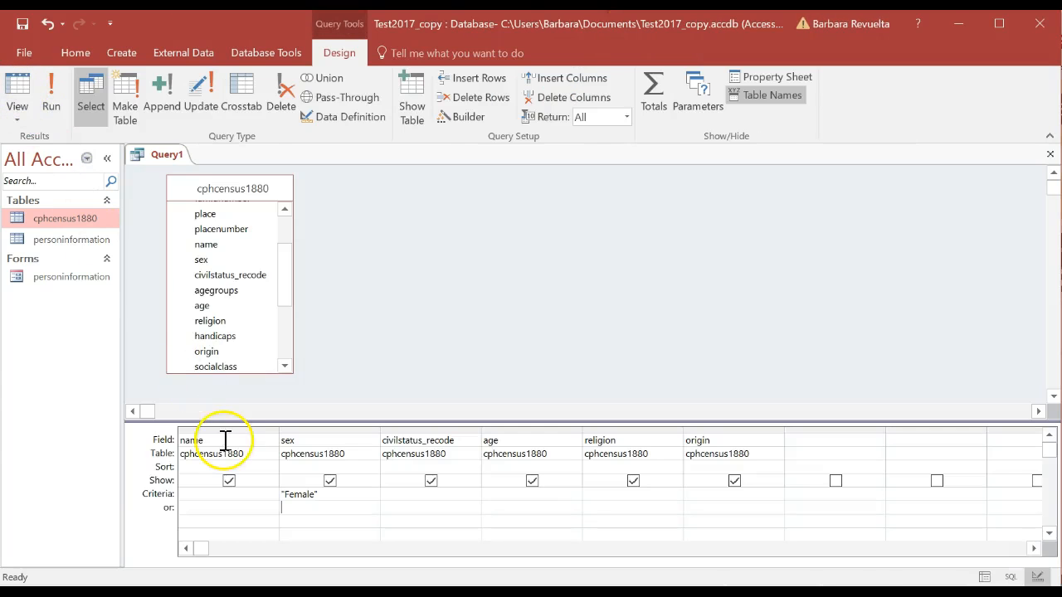
{"action": "left_click", "coordinate": [503, 510]}
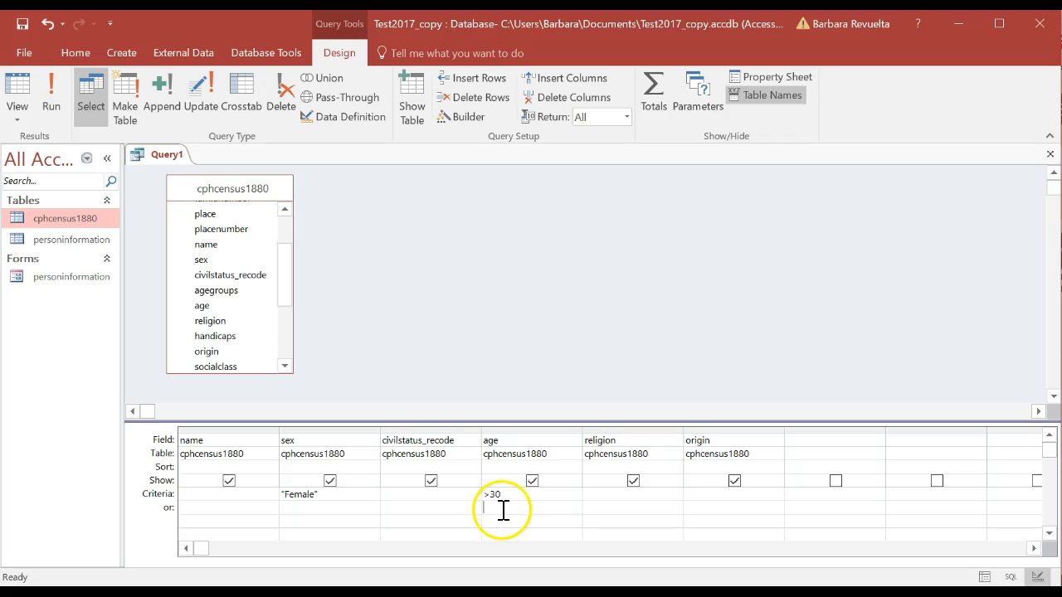
{"action": "left_click", "coordinate": [16, 88]}
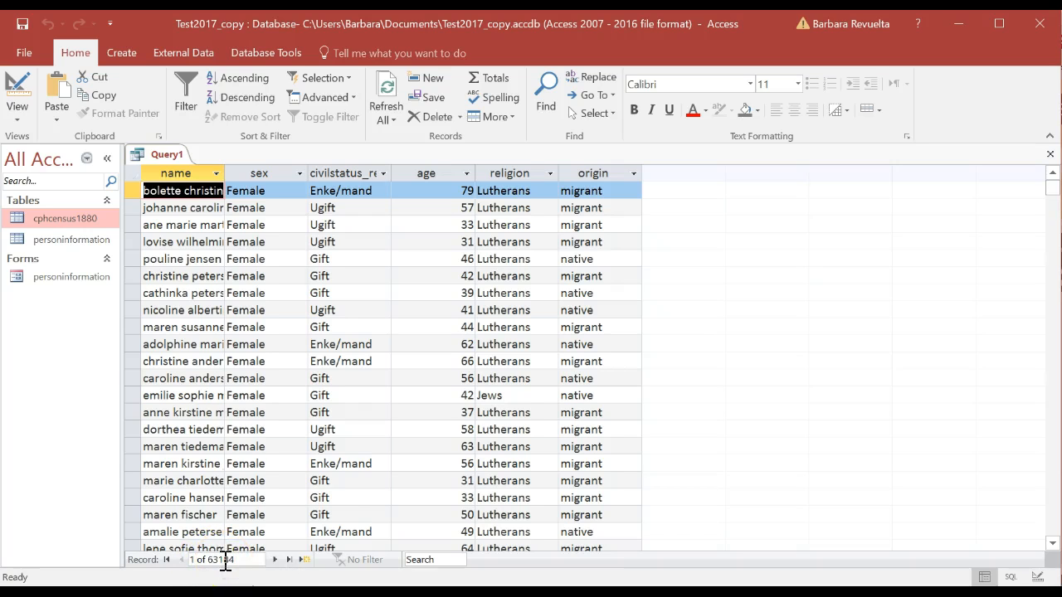
Consult the PowerPoint slide again, add the criterion Lutherans to the religion field and show the matching records
{"action": "key", "text": "alt+Tab"}
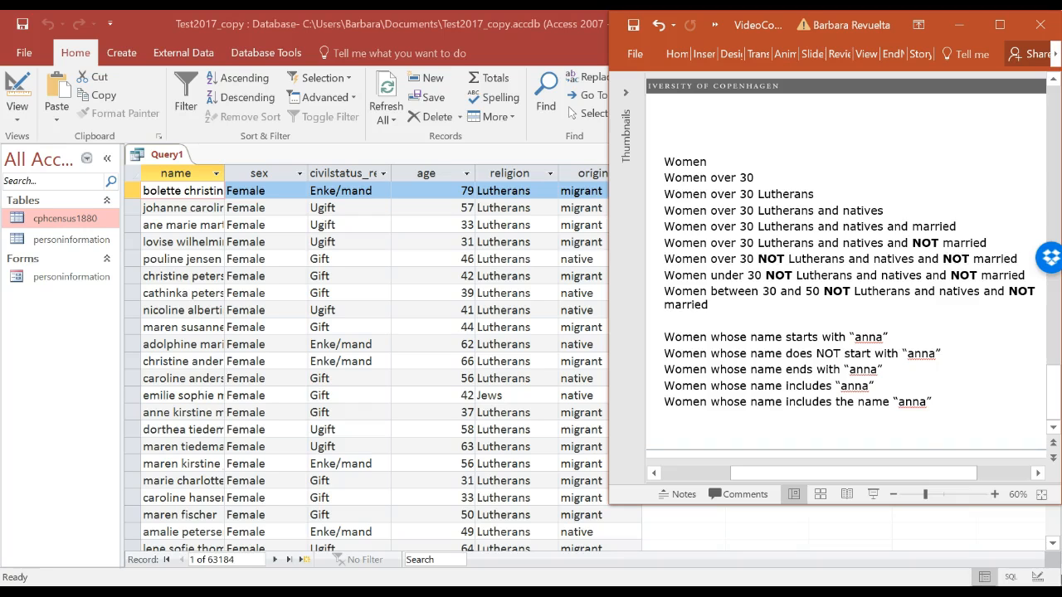
{"action": "key", "text": "alt+Tab"}
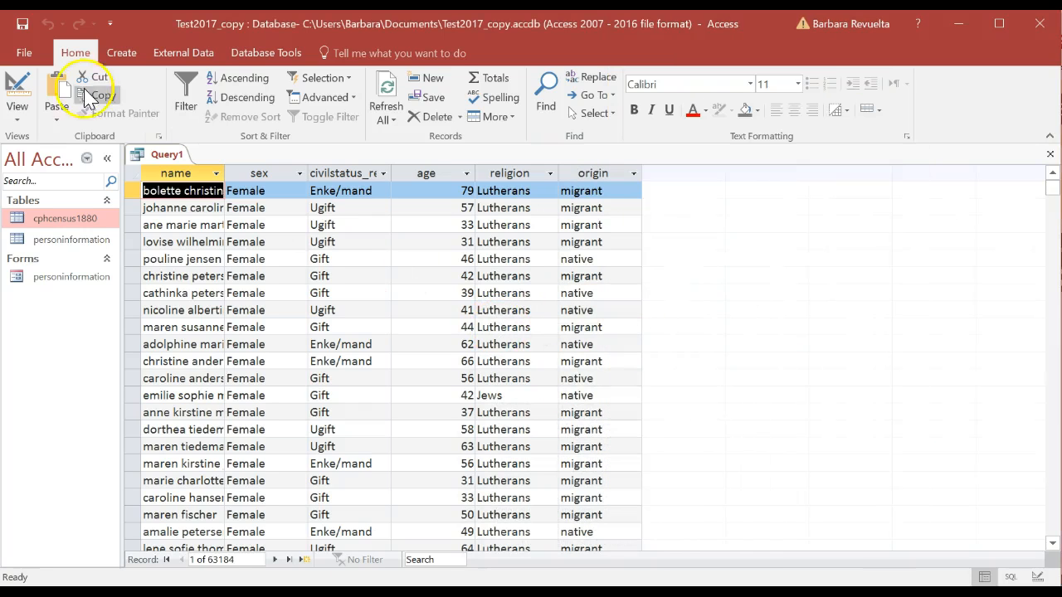
{"action": "left_click", "coordinate": [19, 93]}
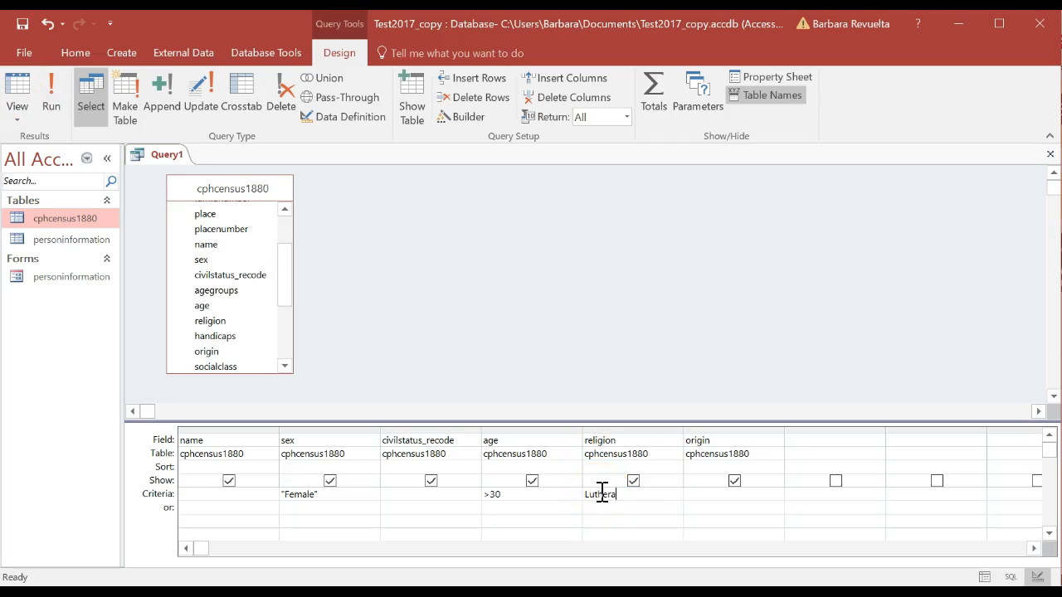
{"action": "left_click", "coordinate": [607, 508]}
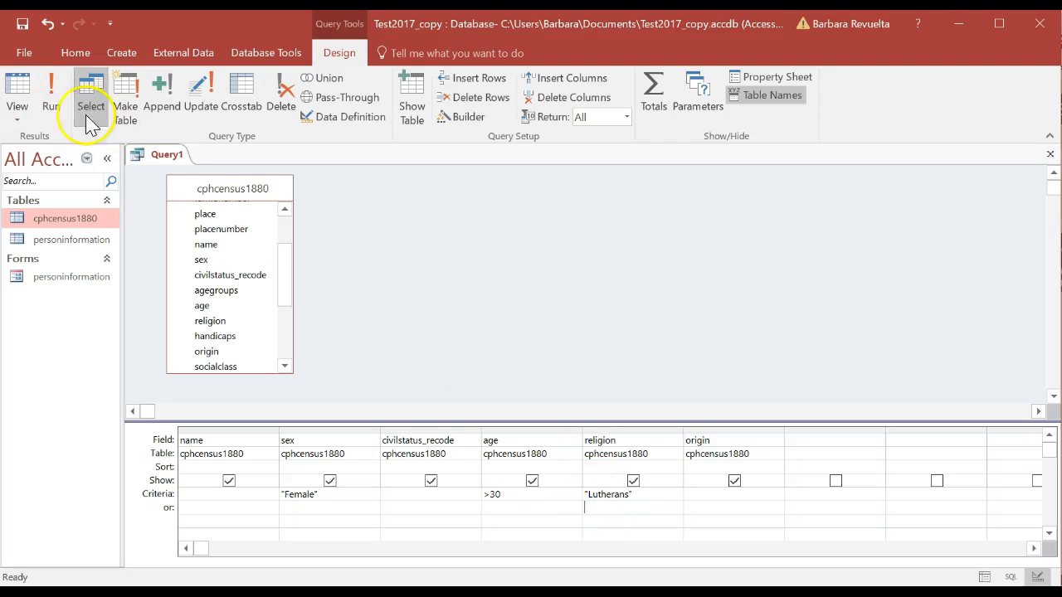
{"action": "left_click", "coordinate": [17, 89]}
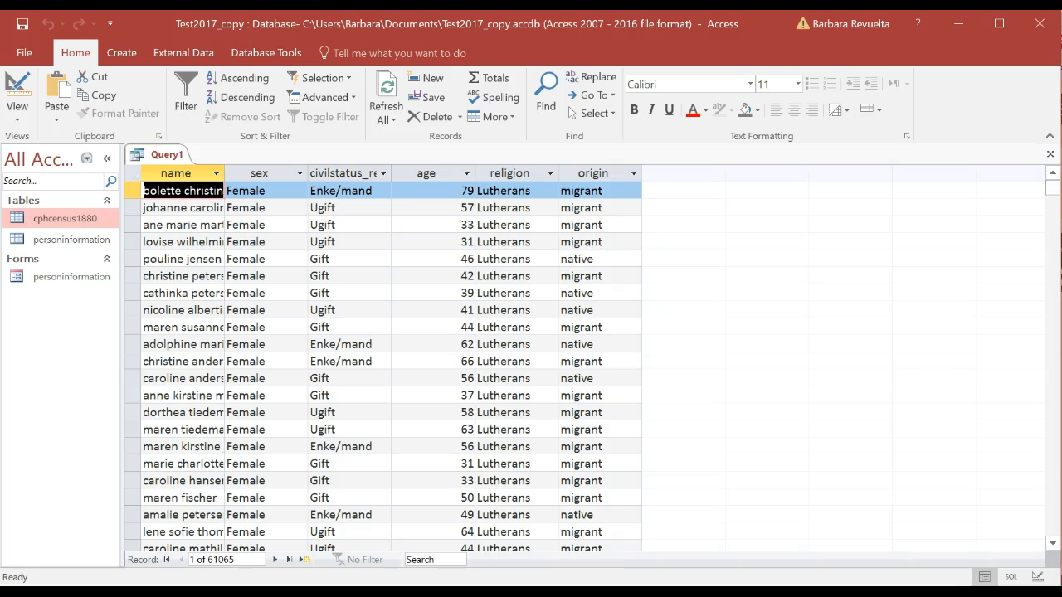
Look up the next search on the PowerPoint slide, add the criterion native to the origin field and show the matching records
{"action": "key", "text": "alt+Tab"}
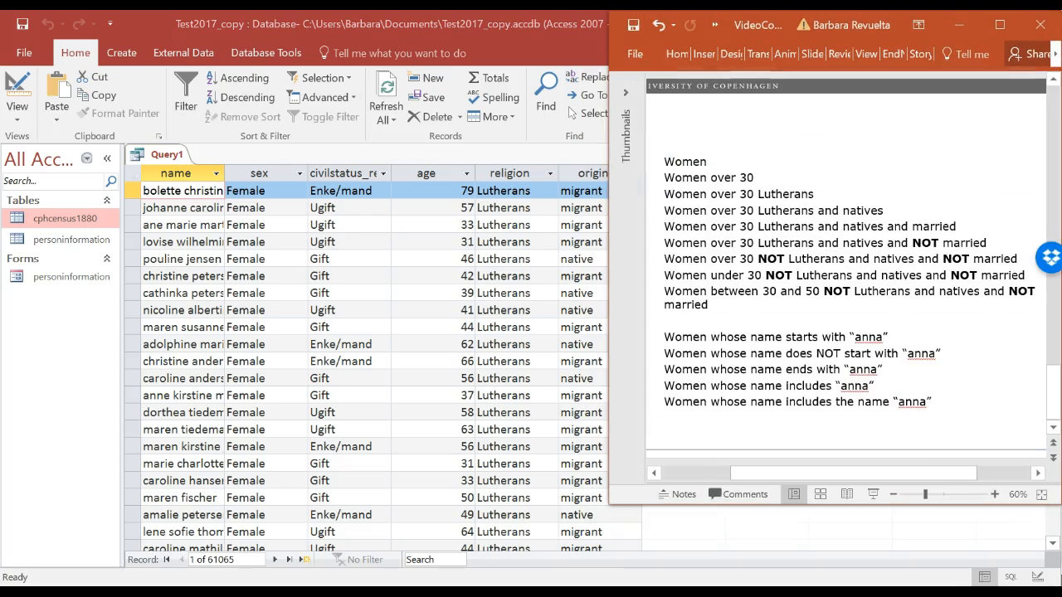
{"action": "key", "text": "alt+Tab"}
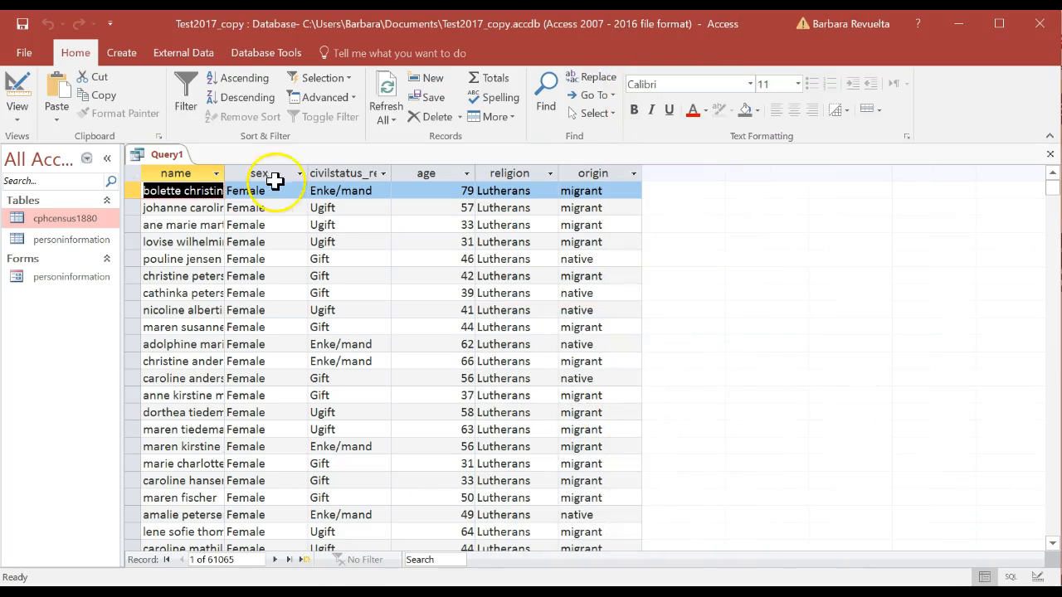
{"action": "left_click", "coordinate": [18, 86]}
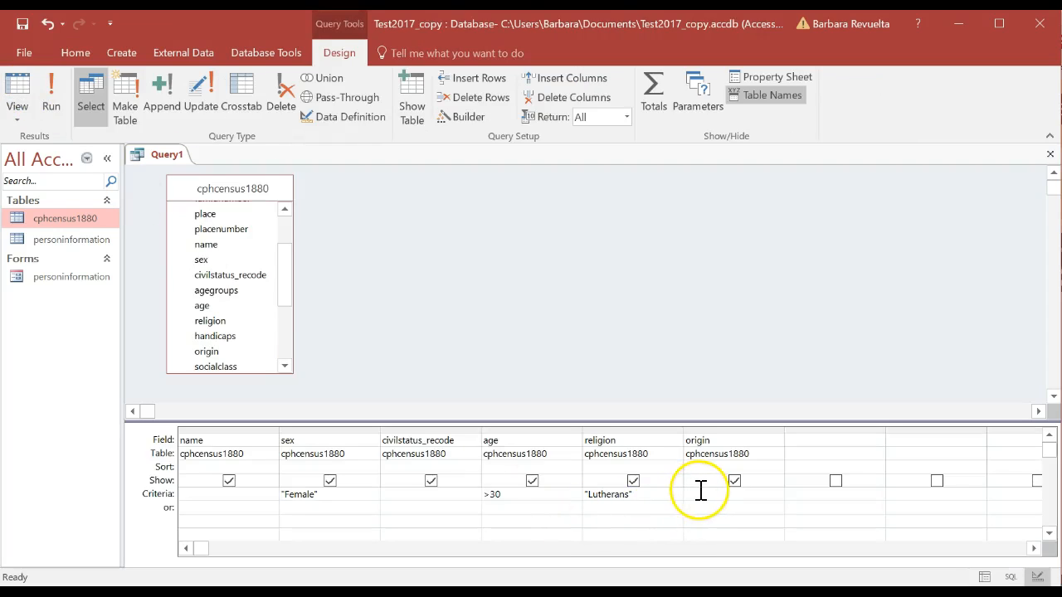
{"action": "left_click", "coordinate": [704, 508]}
{"action": "left_click", "coordinate": [16, 90]}
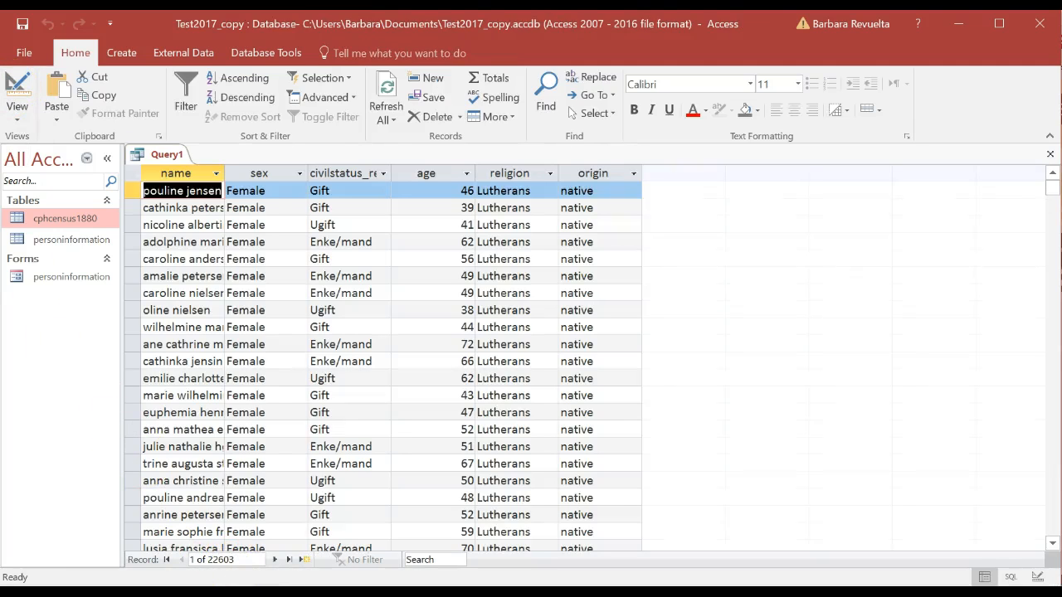
Check the PowerPoint slide, restrict civilstatus_recode to married women with the criterion Gift and show the matching records
{"action": "key", "text": "alt+Tab"}
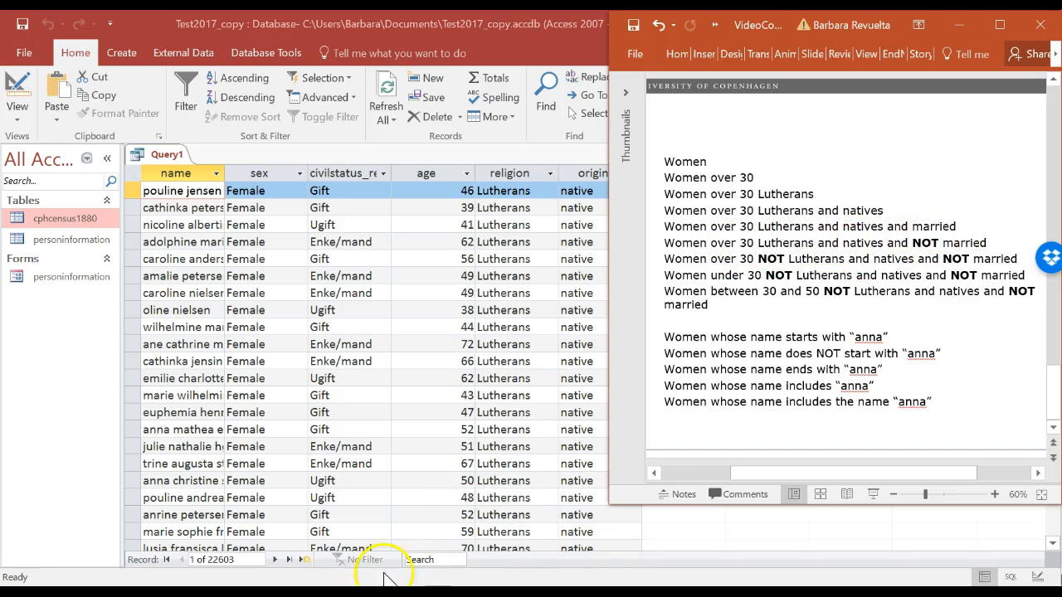
{"action": "left_click", "coordinate": [20, 87]}
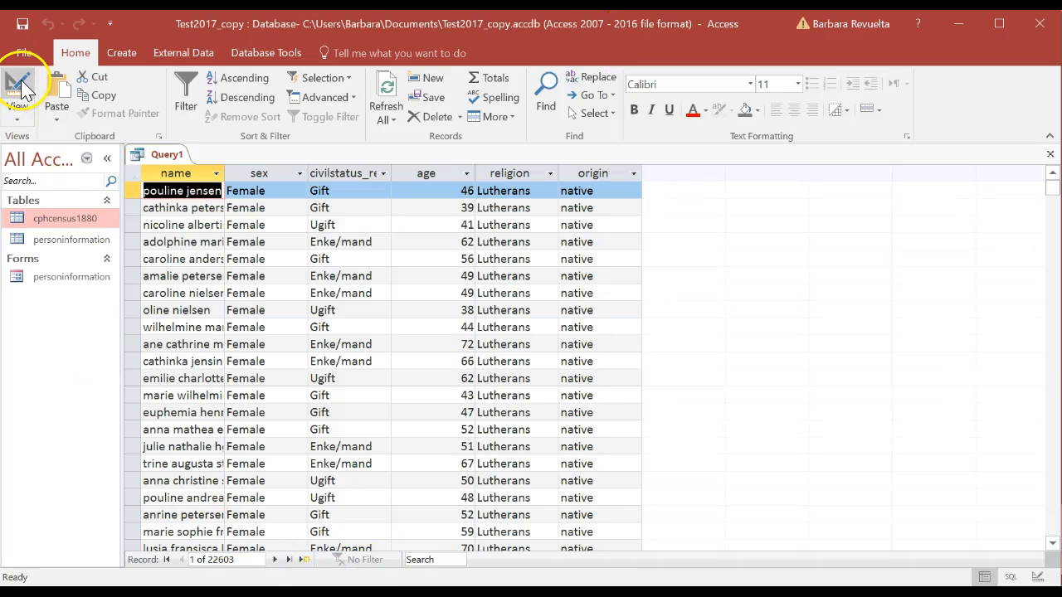
{"action": "left_click", "coordinate": [21, 87]}
{"action": "left_click", "coordinate": [429, 496]}
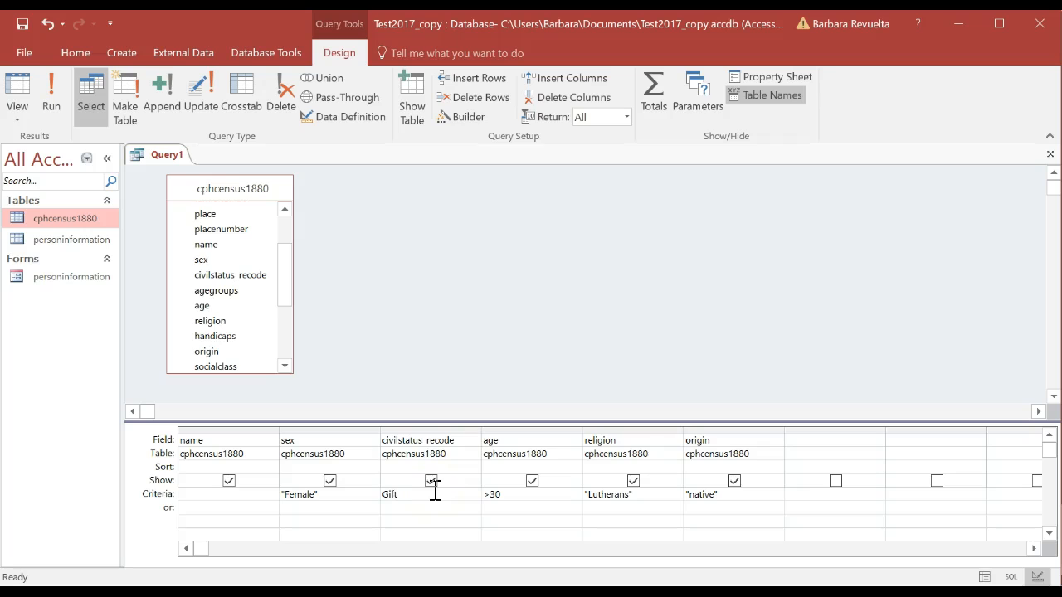
{"action": "left_click", "coordinate": [14, 90]}
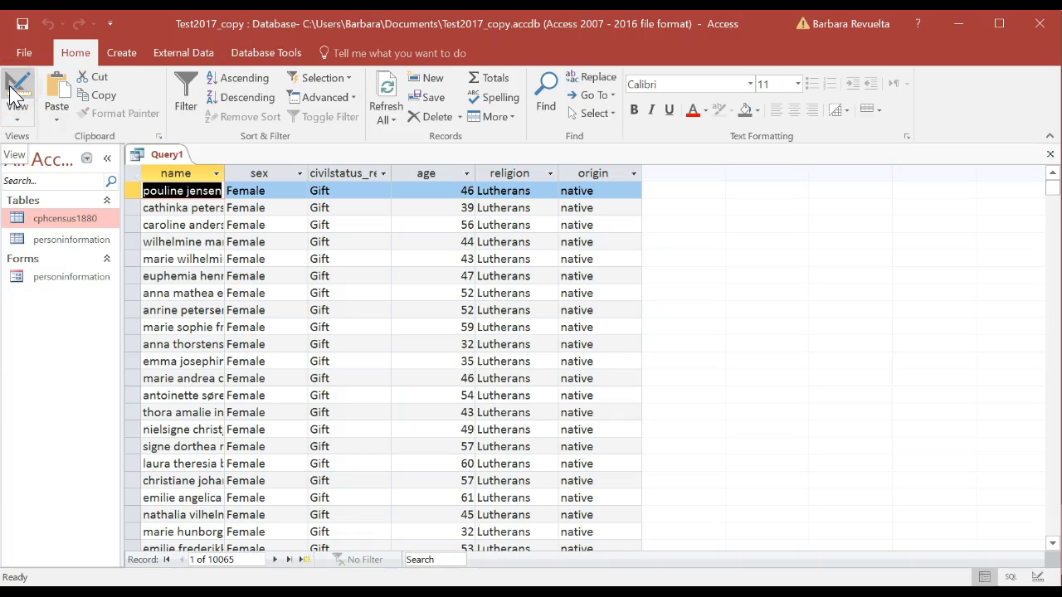
Return to the query design and change the civilstatus_recode criterion to Not "Gift" to exclude married women
{"action": "left_click", "coordinate": [15, 88]}
{"action": "left_click", "coordinate": [292, 594]}
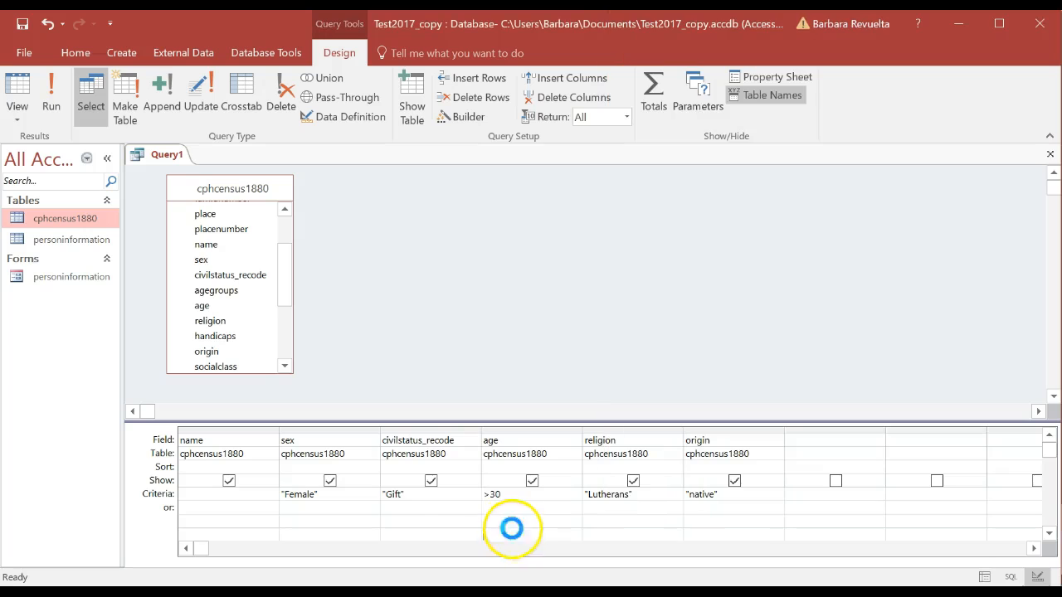
{"action": "left_click", "coordinate": [513, 531]}
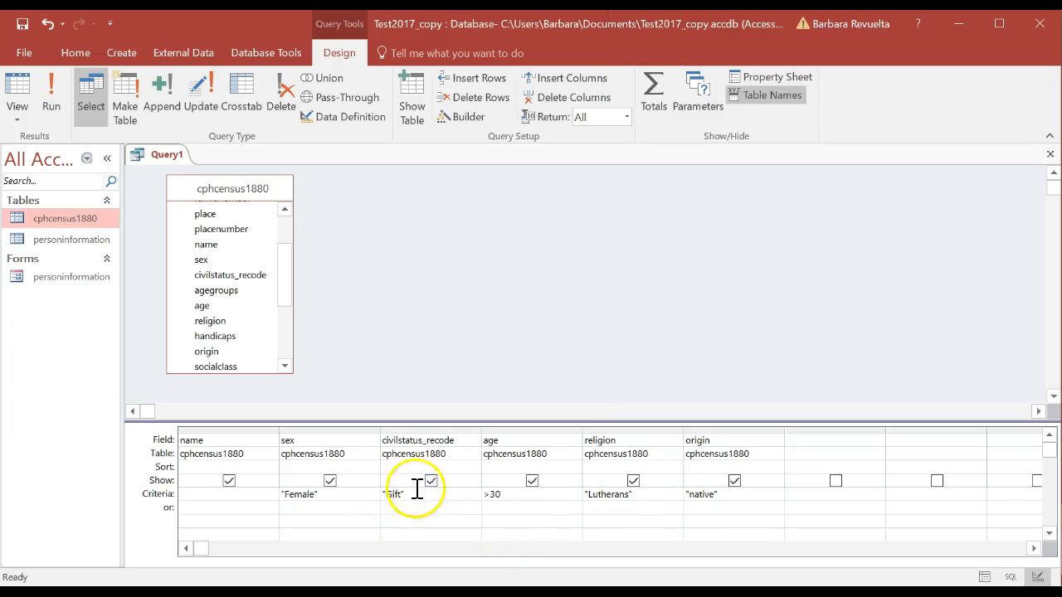
{"action": "left_click", "coordinate": [385, 494]}
{"action": "type", "text": "Not"}
{"action": "left_click", "coordinate": [398, 507]}
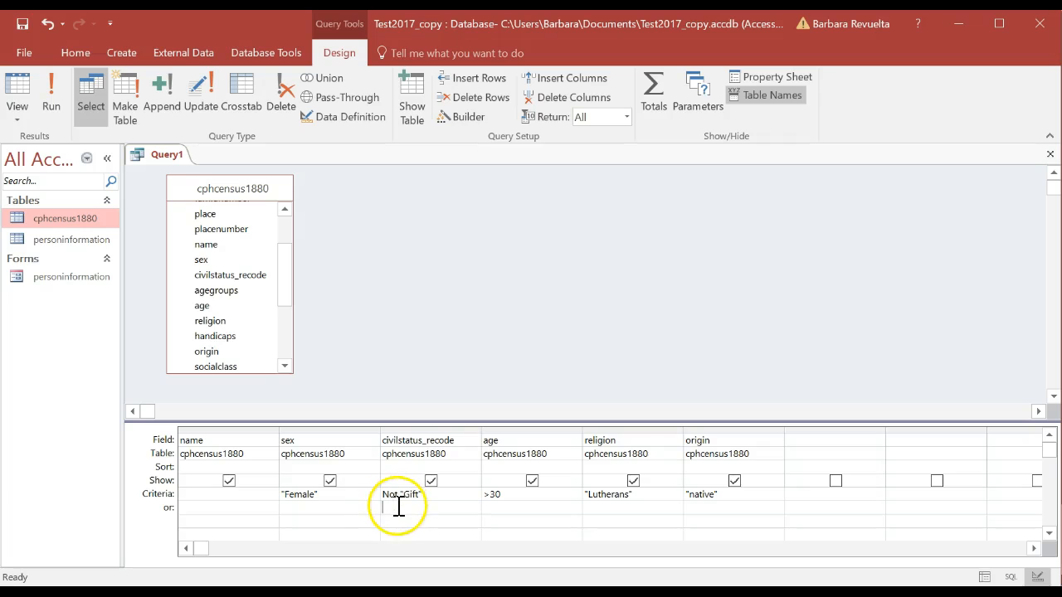
Show the records of women who are not married and look up the next search on the PowerPoint slide
{"action": "left_click", "coordinate": [14, 87]}
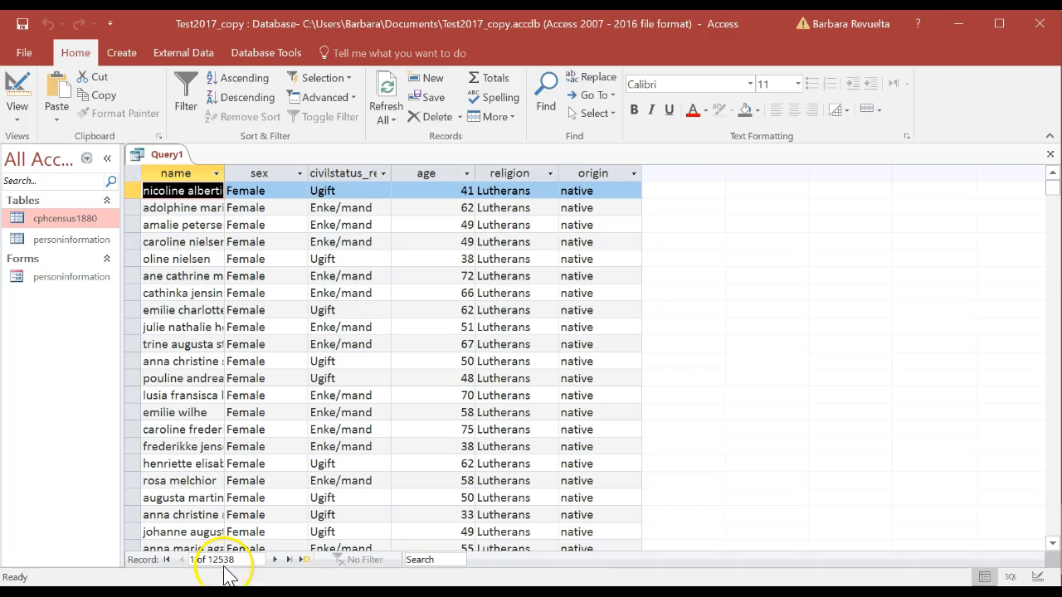
{"action": "key", "text": "alt+Tab"}
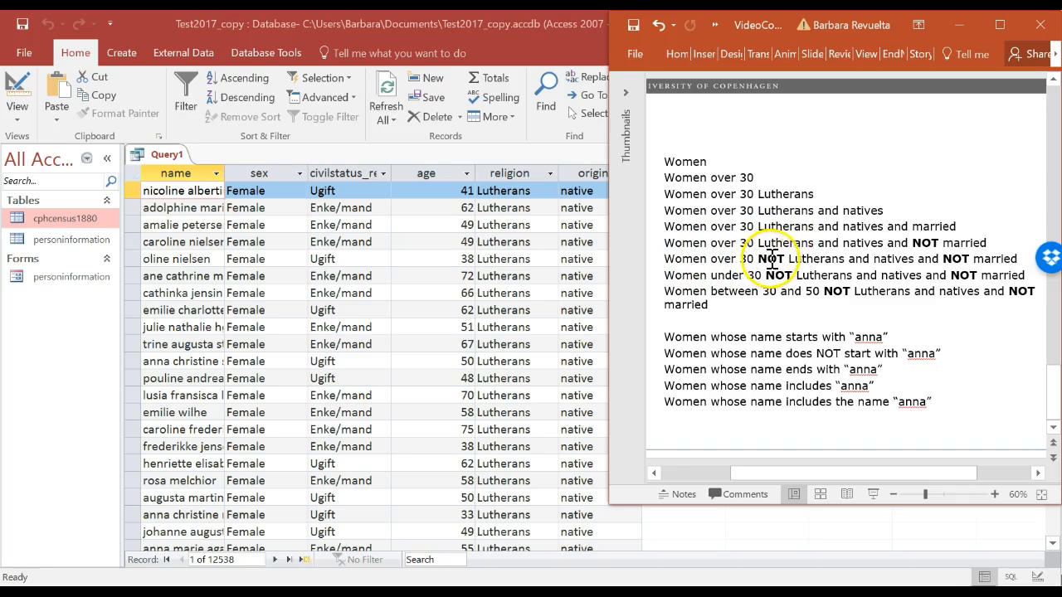
Return to the Access query design, change the religion criterion to Not "Lutherans" and show the matching records
{"action": "left_click", "coordinate": [36, 106]}
{"action": "left_click", "coordinate": [35, 107]}
{"action": "left_click", "coordinate": [591, 494]}
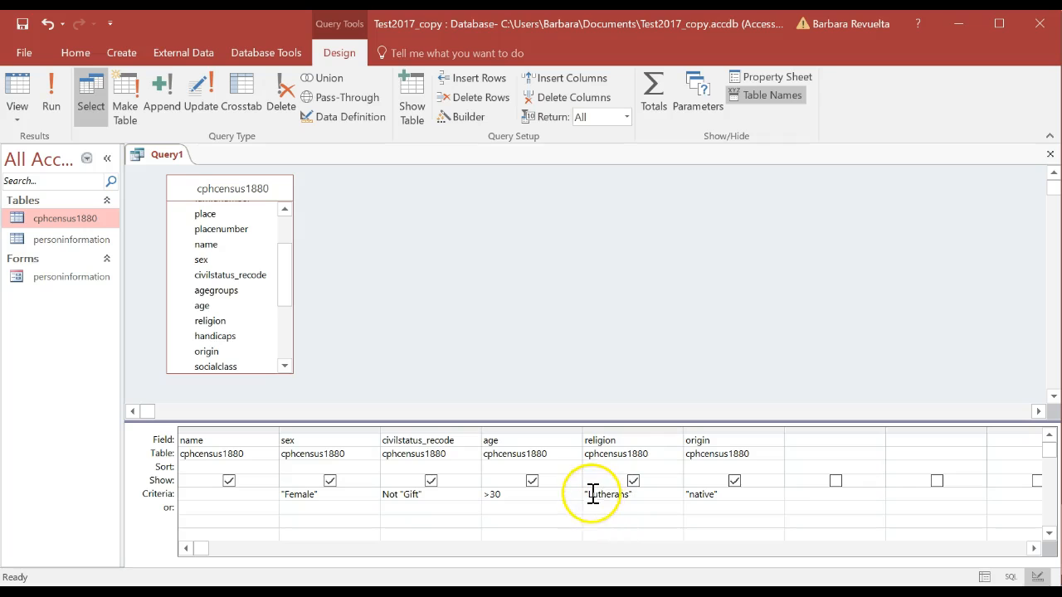
{"action": "type", "text": "Not"}
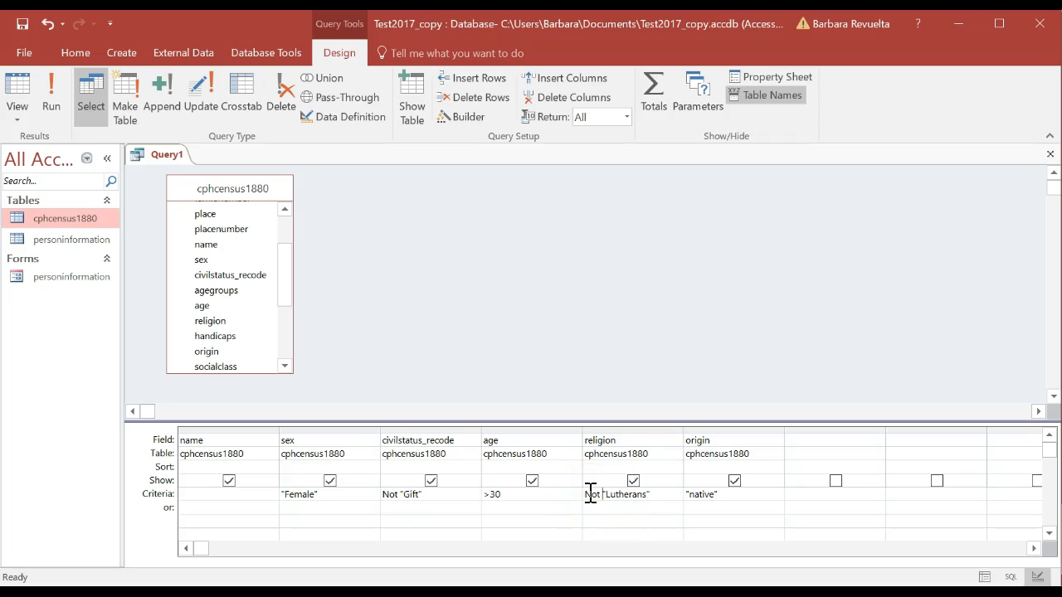
{"action": "left_click", "coordinate": [619, 505]}
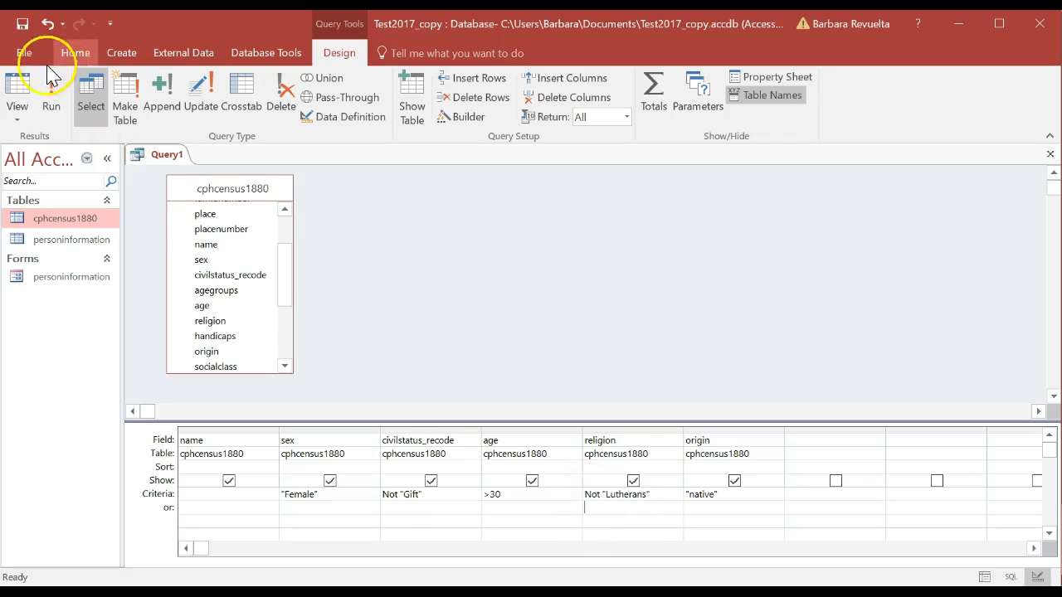
{"action": "left_click", "coordinate": [15, 101]}
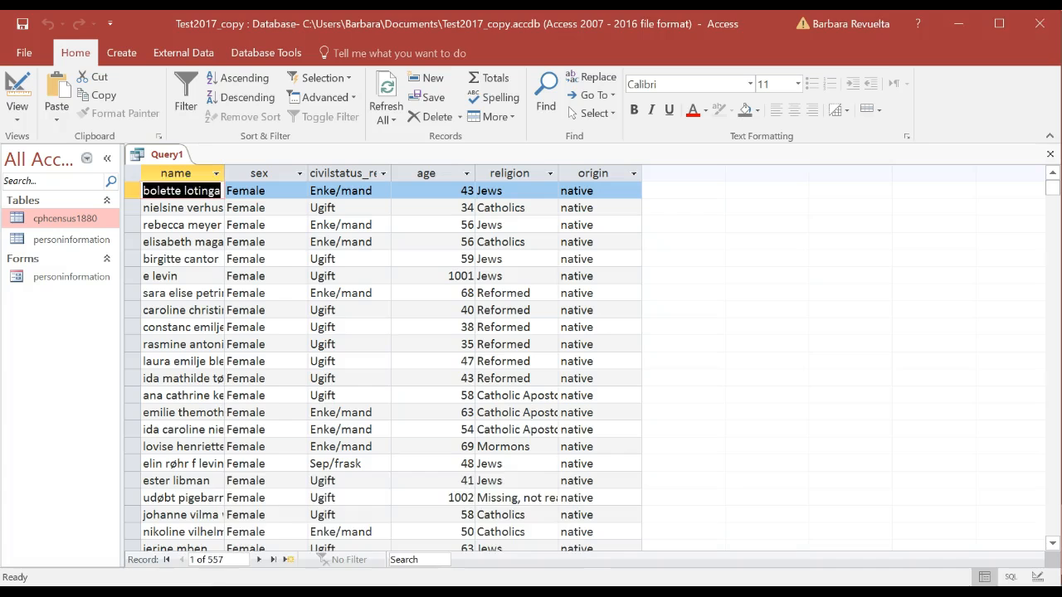
Check the PowerPoint slide, change the age criterion to <30 in the query design and show the matching records
{"action": "left_click", "coordinate": [391, 594]}
{"action": "left_click", "coordinate": [423, 594]}
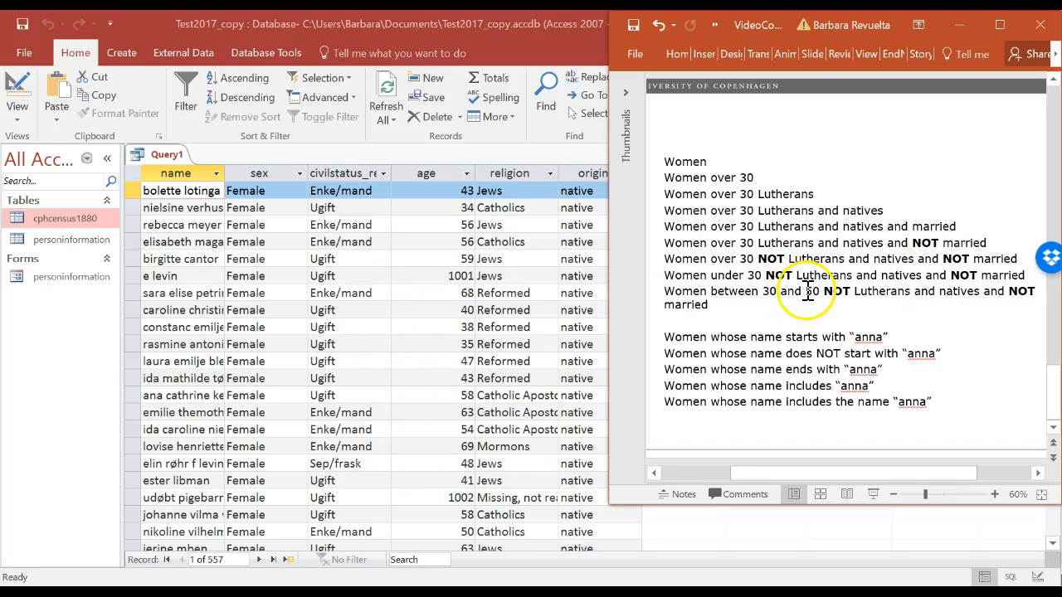
{"action": "left_click", "coordinate": [22, 95]}
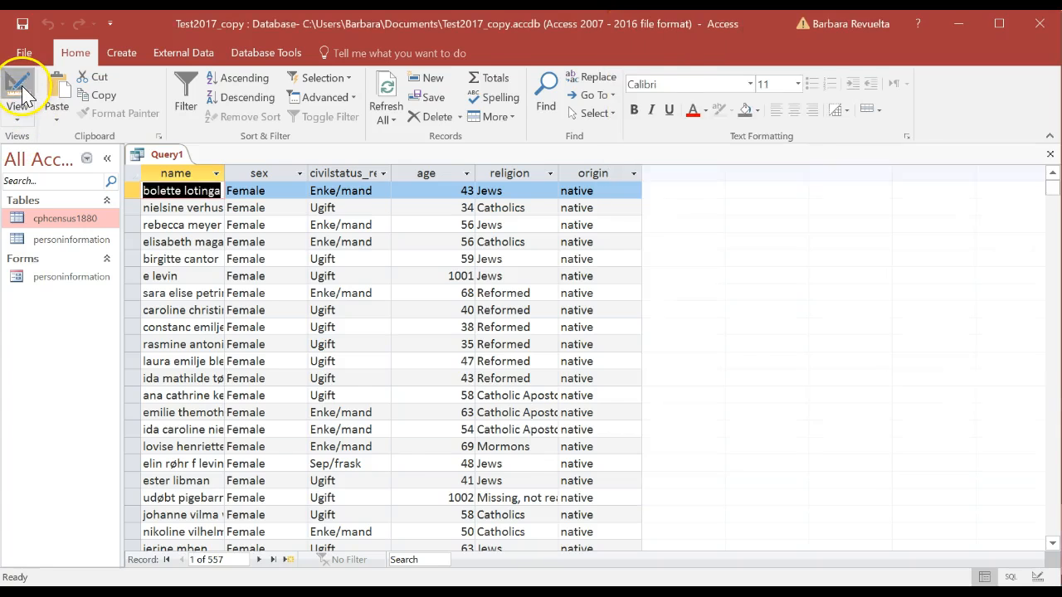
{"action": "left_click", "coordinate": [22, 95]}
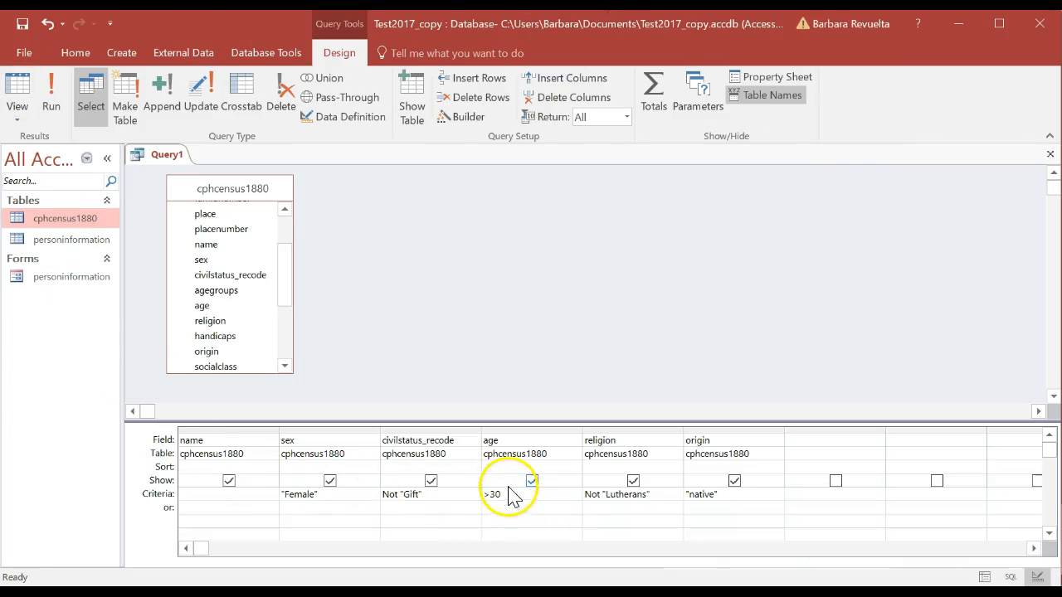
{"action": "key", "text": "alt+Tab"}
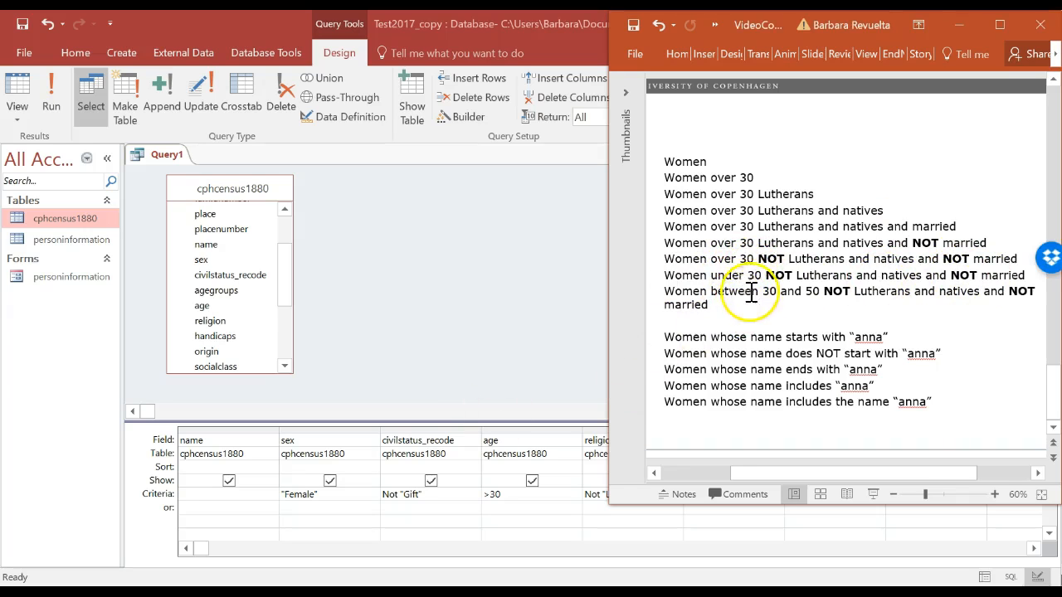
{"action": "left_click", "coordinate": [509, 539]}
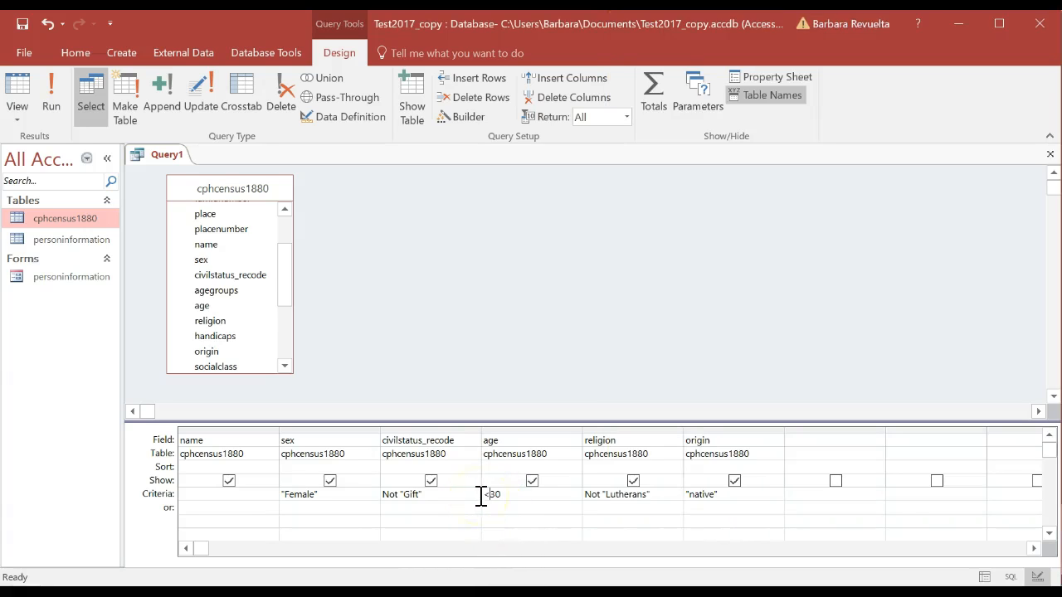
{"action": "left_click", "coordinate": [15, 87]}
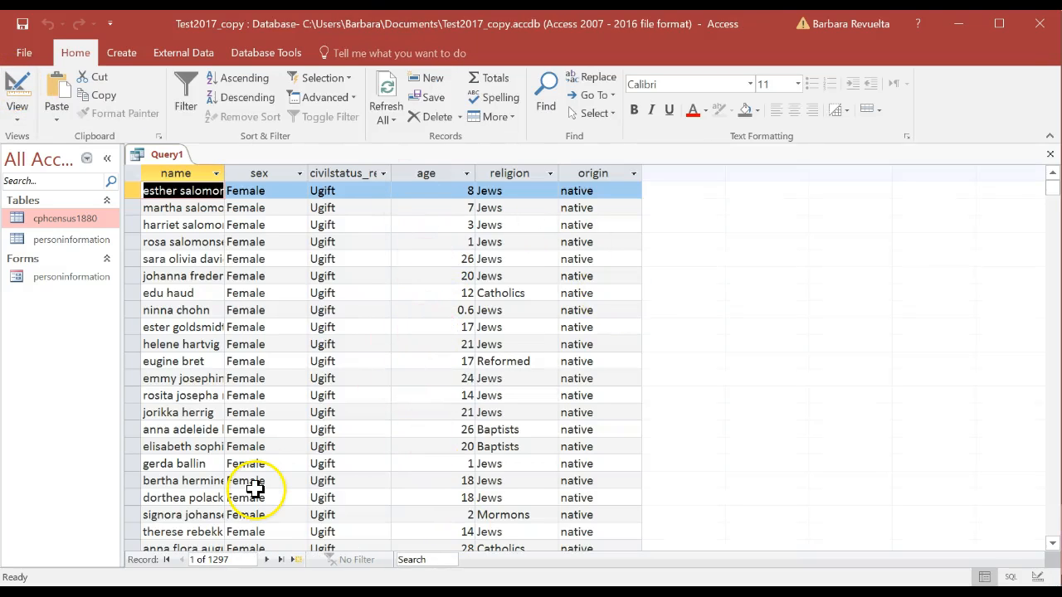
Consult the PowerPoint slide for the age range and set the age criterion to >30 And <50 in the query design
{"action": "key", "text": "alt+Tab"}
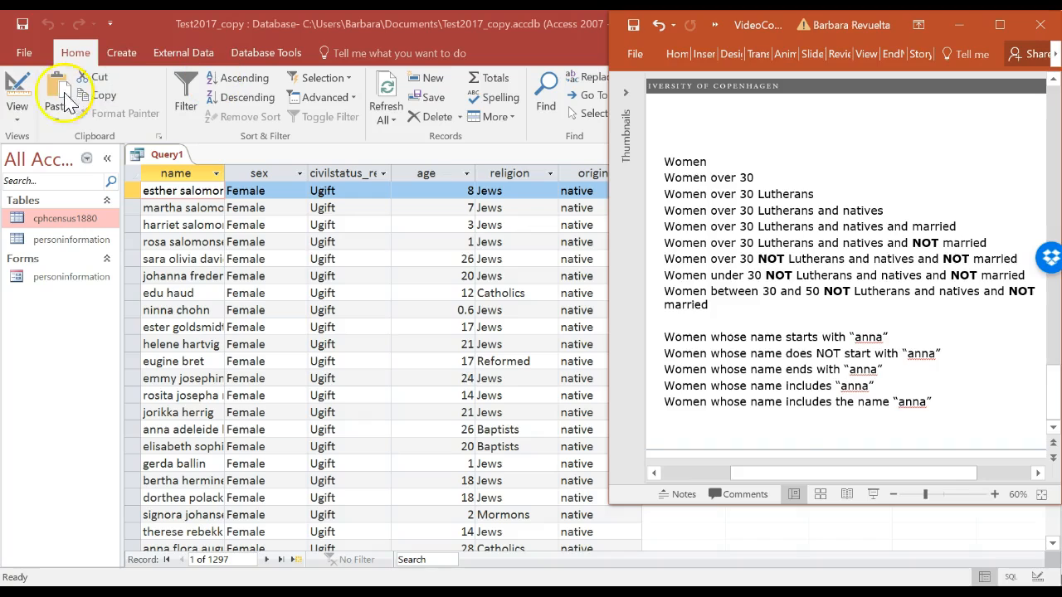
{"action": "key", "text": "alt+Tab"}
{"action": "left_click", "coordinate": [19, 85]}
{"action": "left_click_drag", "start_coordinate": [503, 497], "coordinate": [462, 491]}
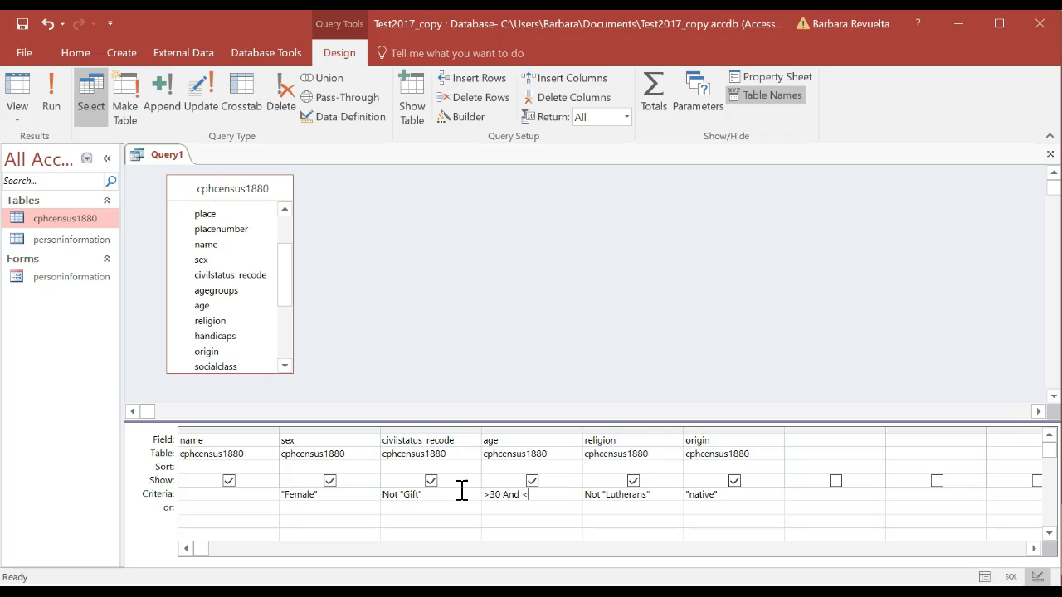
{"action": "key", "text": "alt+Tab"}
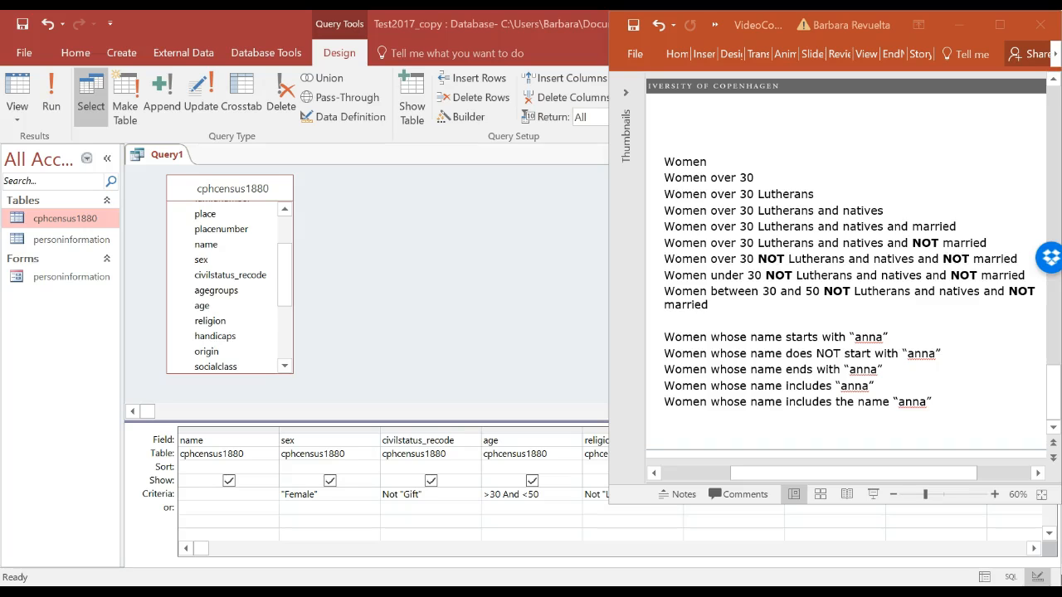
{"action": "key", "text": "alt+Tab"}
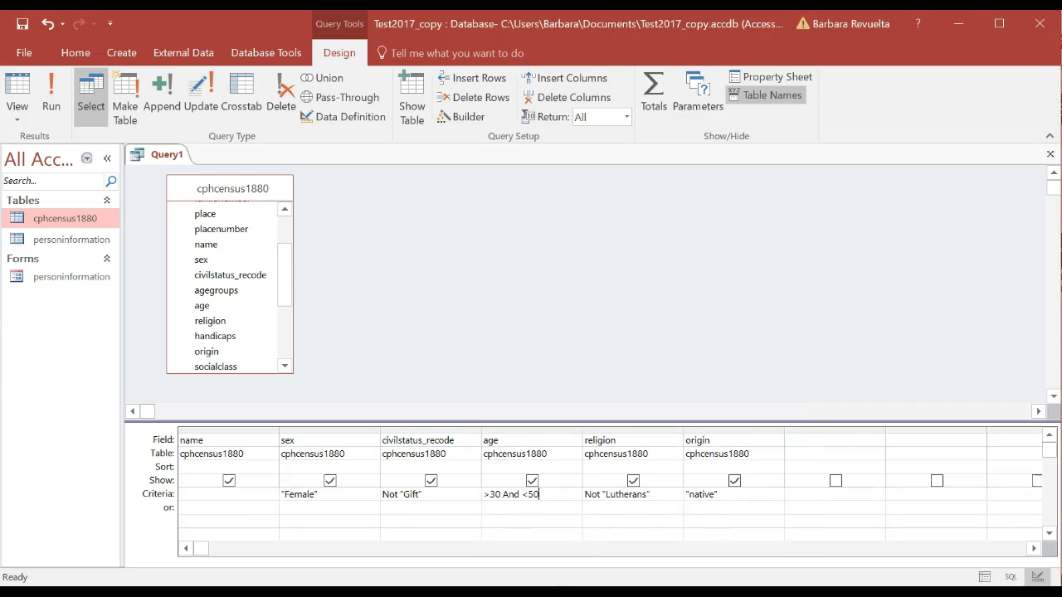
Make both age limits inclusive with the criterion >=30 And <=50 and show the matching records
{"action": "left_click", "coordinate": [493, 496]}
{"action": "type", "text": "="}
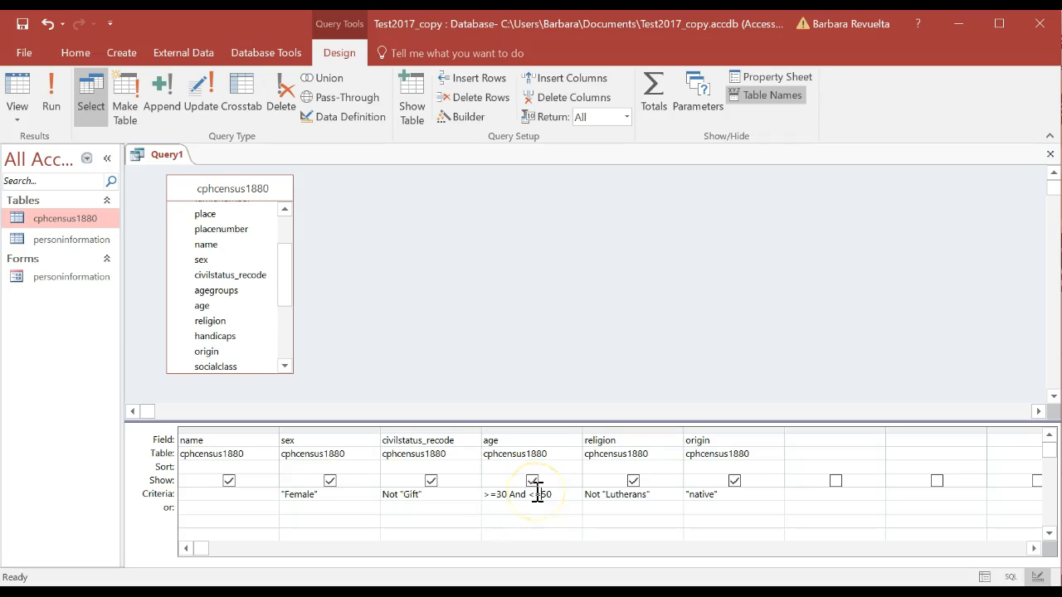
{"action": "left_click", "coordinate": [535, 502]}
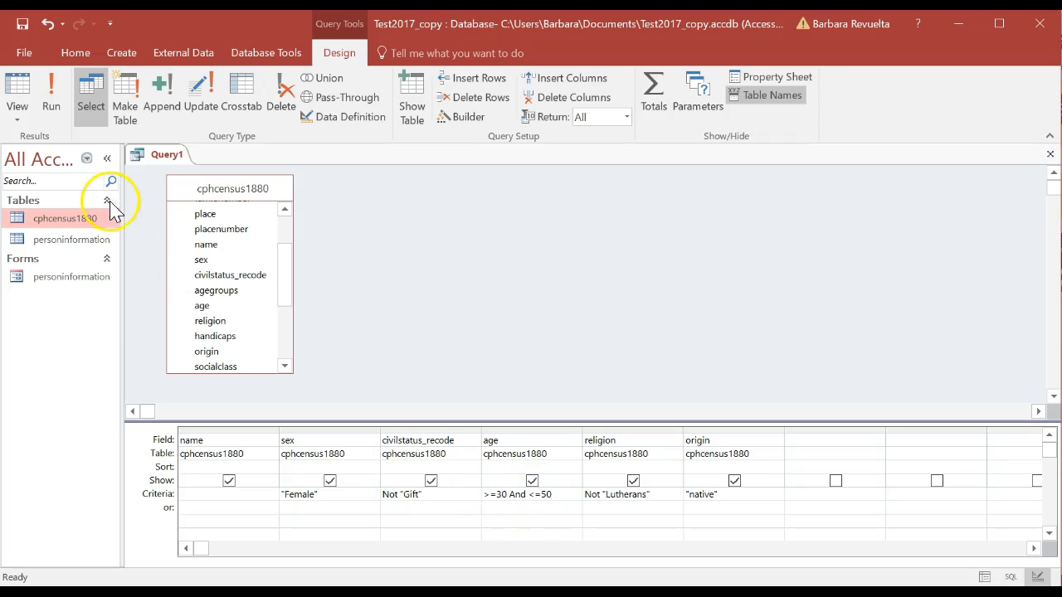
{"action": "left_click", "coordinate": [17, 90]}
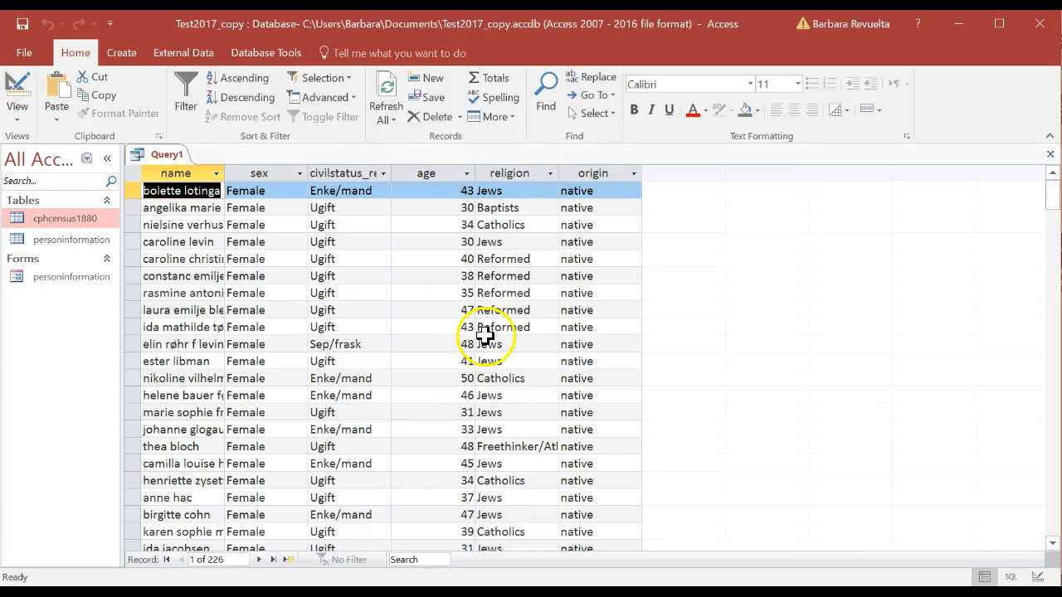
Check the PowerPoint slide, clear the criteria of all fields in the Access query design and show the unfiltered records
{"action": "key", "text": "alt+Tab"}
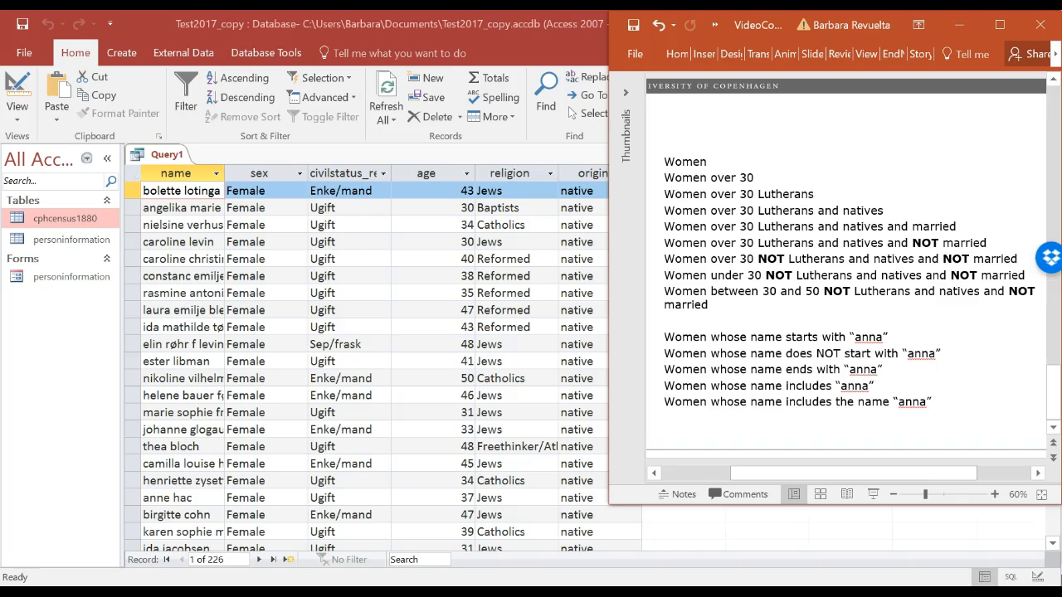
{"action": "left_click", "coordinate": [391, 595]}
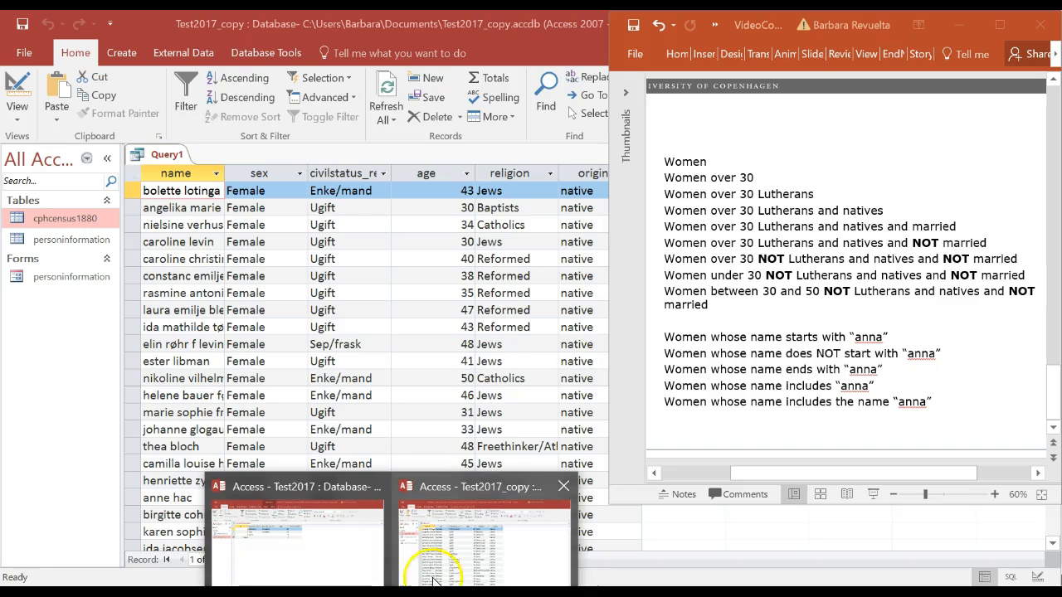
{"action": "left_click", "coordinate": [22, 92]}
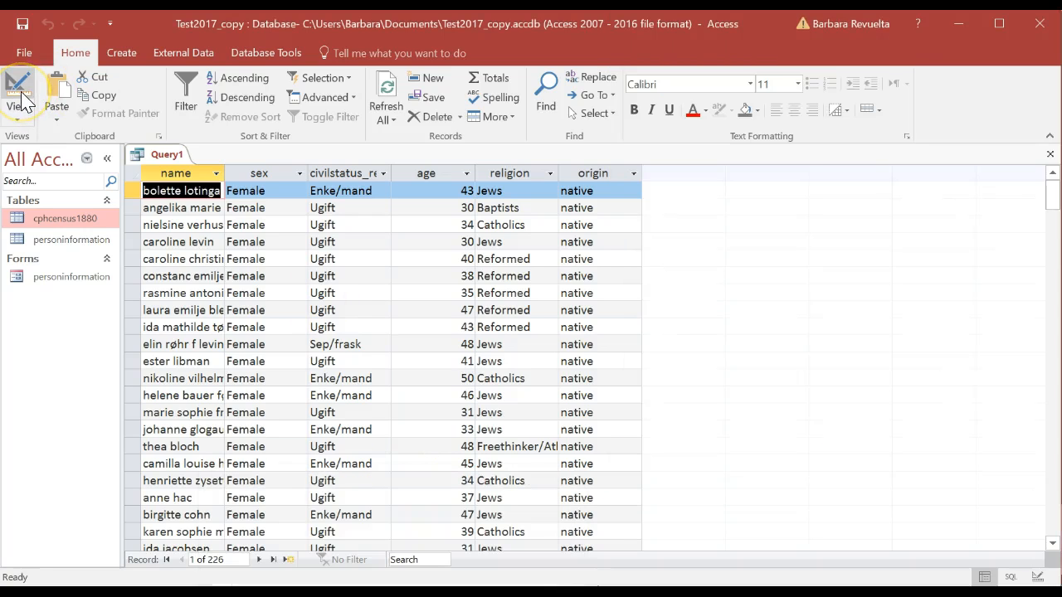
{"action": "left_click", "coordinate": [23, 98]}
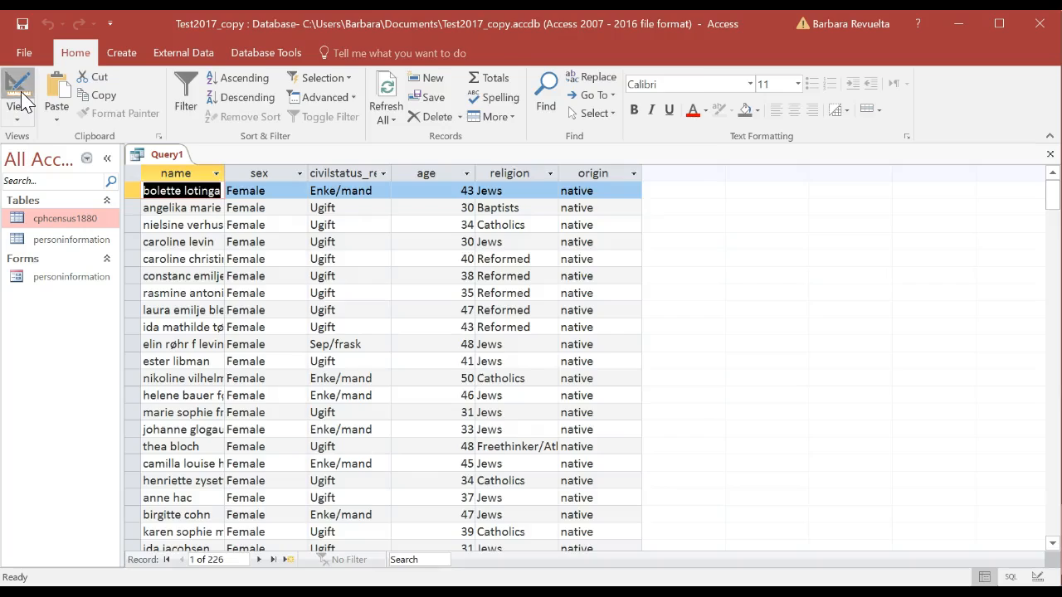
{"action": "left_click", "coordinate": [367, 493]}
{"action": "left_click_drag", "start_coordinate": [439, 497], "coordinate": [348, 495]}
{"action": "left_click_drag", "start_coordinate": [581, 496], "coordinate": [332, 498]}
{"action": "key", "text": "Delete"}
{"action": "left_click_drag", "start_coordinate": [656, 497], "coordinate": [516, 489]}
{"action": "key", "text": "Delete"}
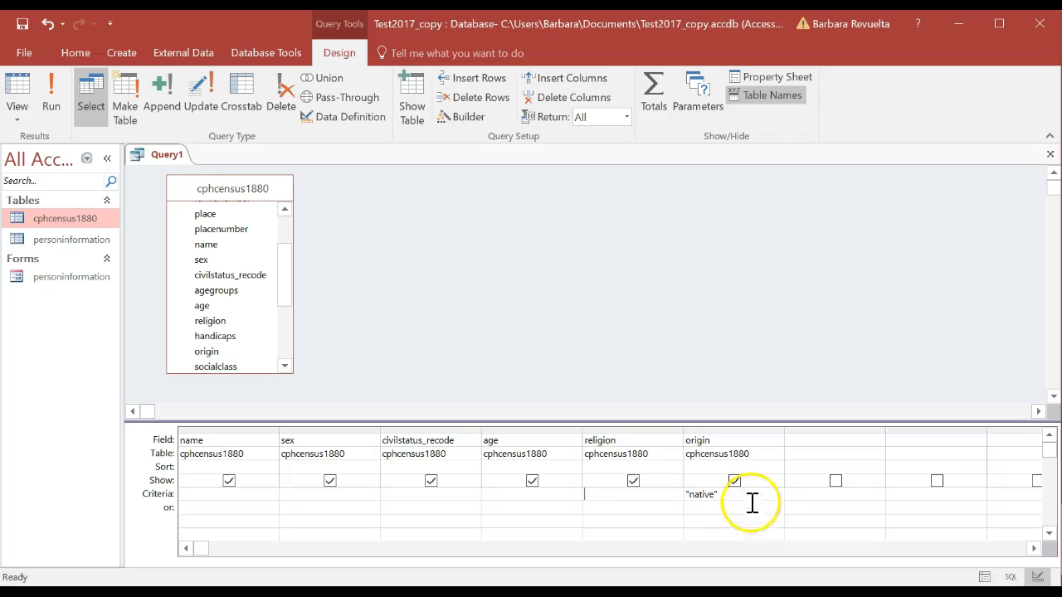
{"action": "left_click_drag", "start_coordinate": [749, 499], "coordinate": [605, 501]}
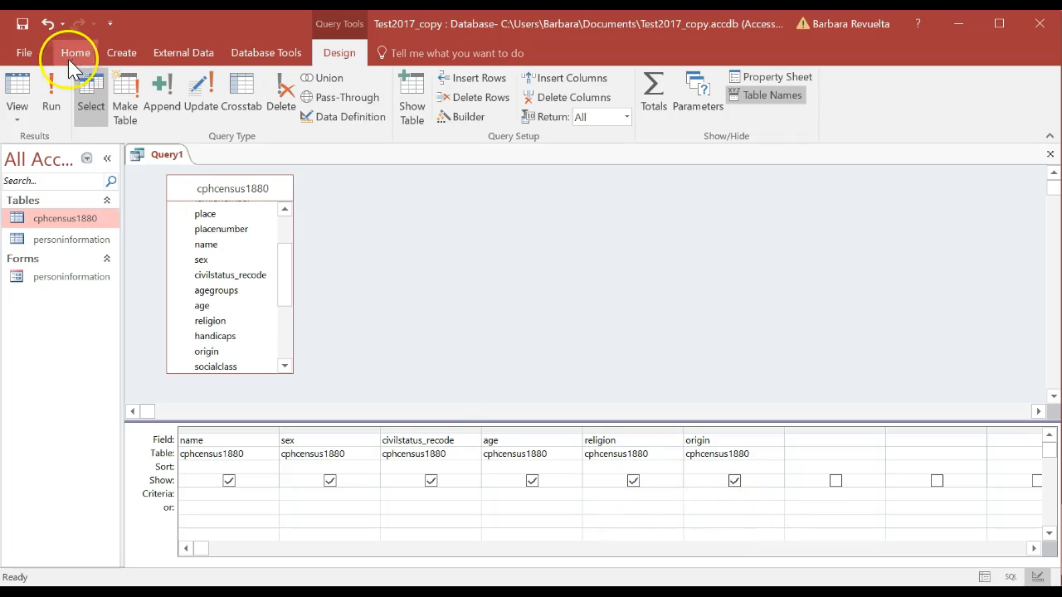
{"action": "left_click", "coordinate": [17, 89]}
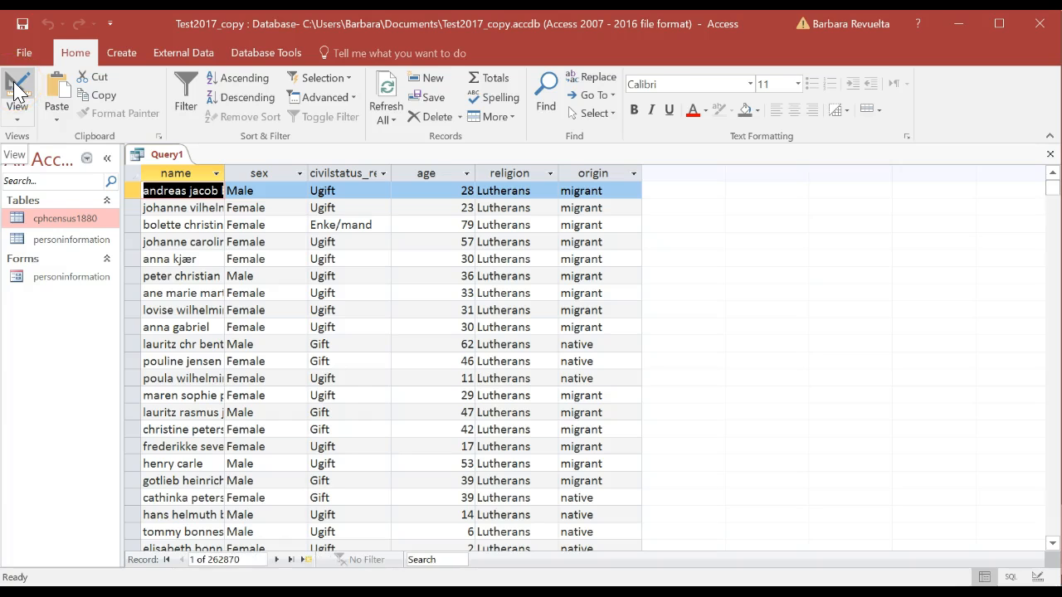
Look at the name searches on the PowerPoint slide, add the criterion Female to the sex field and show the matching records
{"action": "left_click", "coordinate": [16, 90]}
{"action": "key", "text": "alt+Tab"}
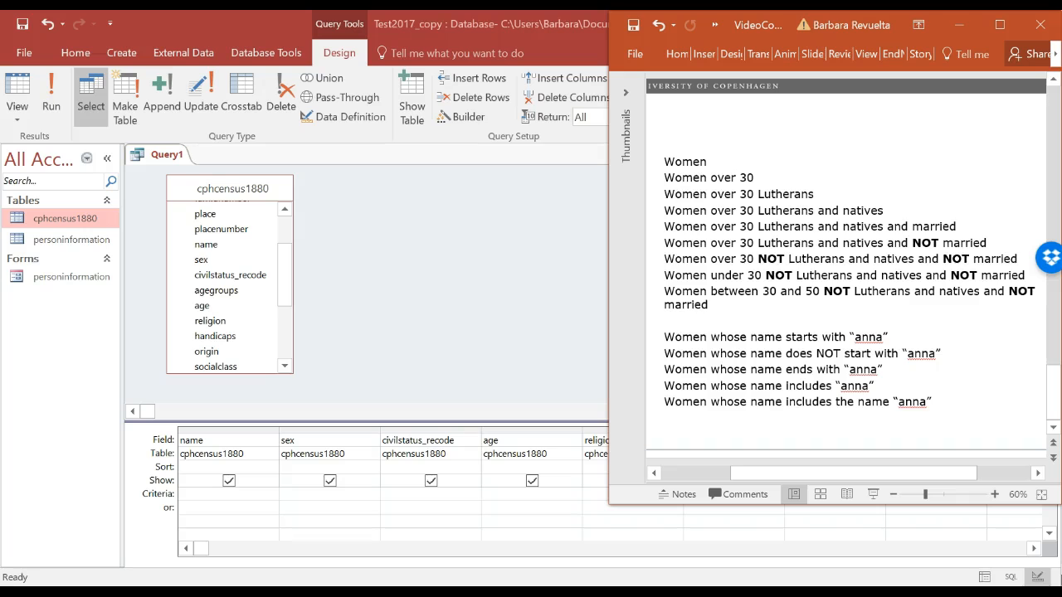
{"action": "left_click", "coordinate": [296, 495]}
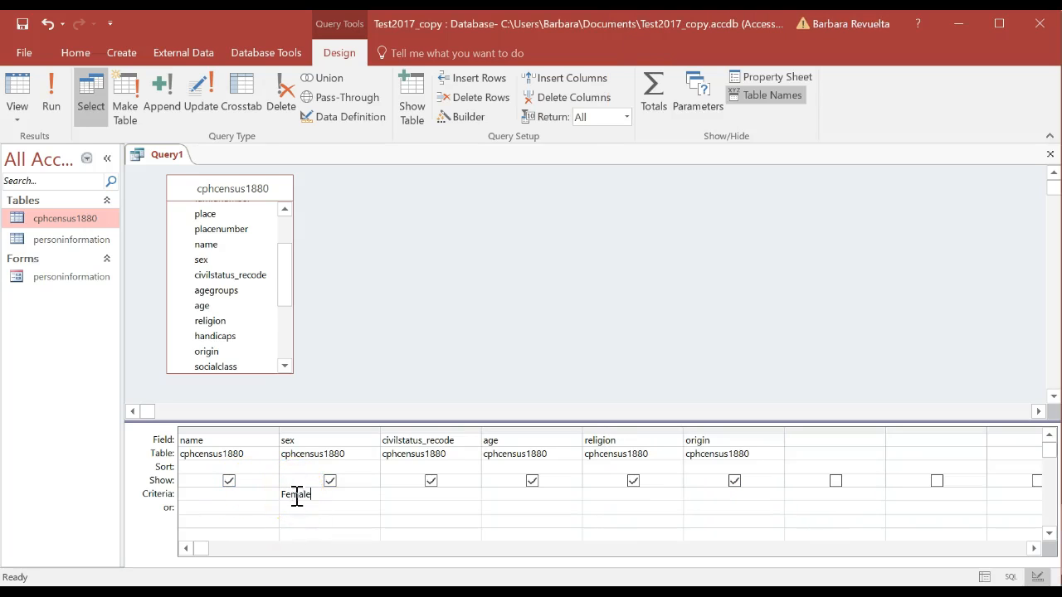
{"action": "left_click", "coordinate": [301, 506]}
{"action": "left_click", "coordinate": [16, 90]}
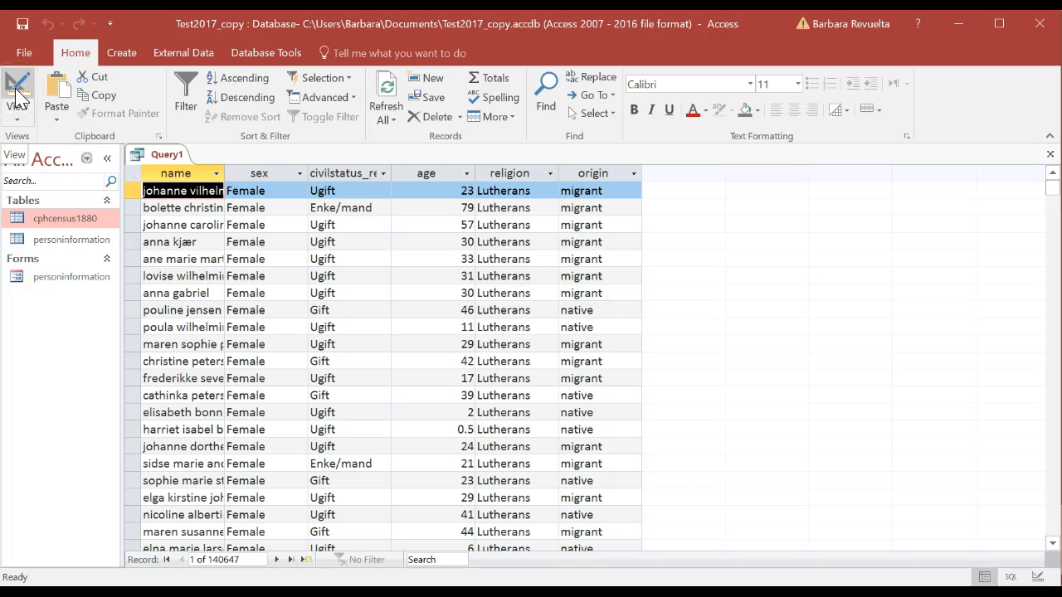
Check the PowerPoint slide, restrict the name field to names starting with anna using Like "anna*" and show the matching records
{"action": "left_click", "coordinate": [18, 91]}
{"action": "key", "text": "alt+Tab"}
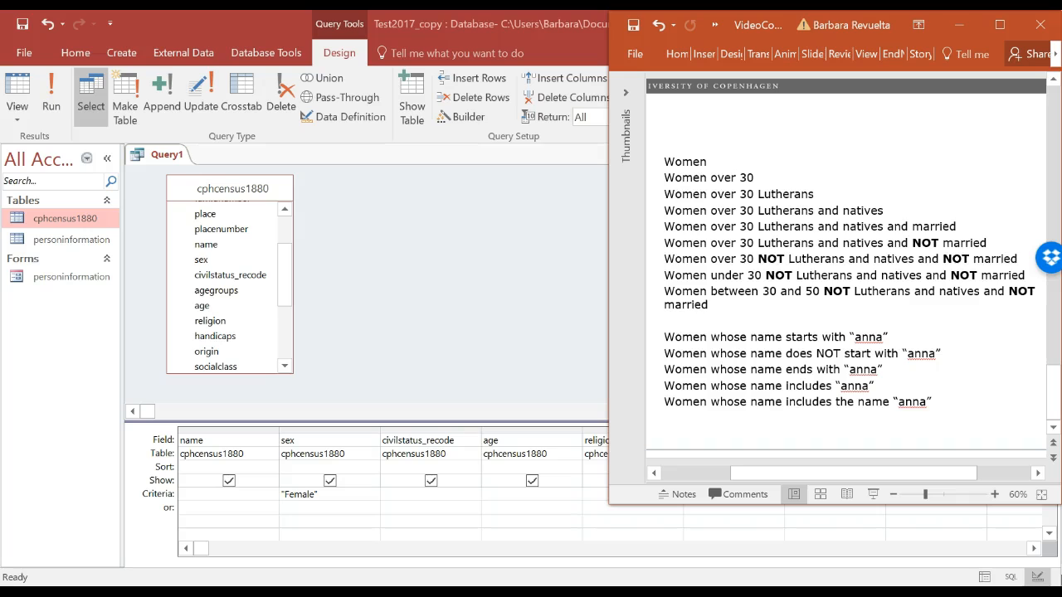
{"action": "left_click", "coordinate": [236, 493]}
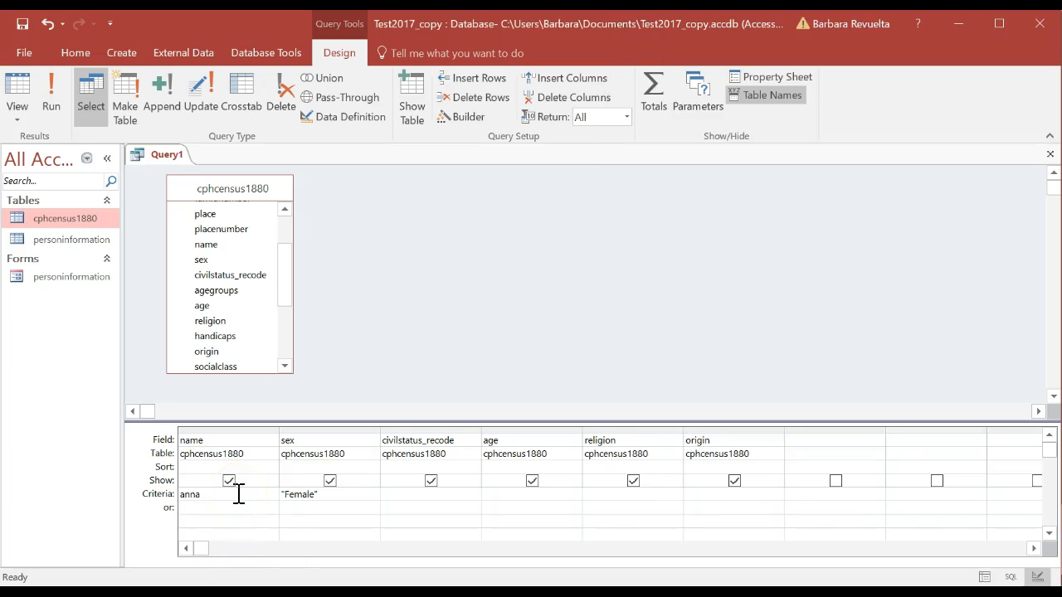
{"action": "left_click", "coordinate": [237, 506]}
{"action": "left_click", "coordinate": [17, 85]}
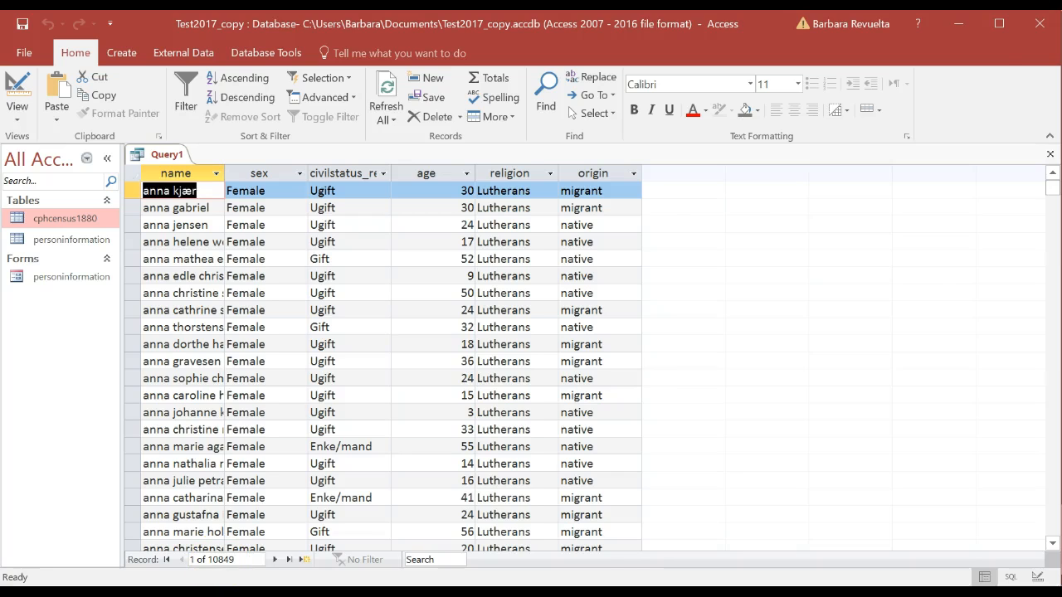
Check the PowerPoint slide, exclude names starting with anna using the name criterion Not Like "anna*" and show the matching records
{"action": "key", "text": "alt+Tab"}
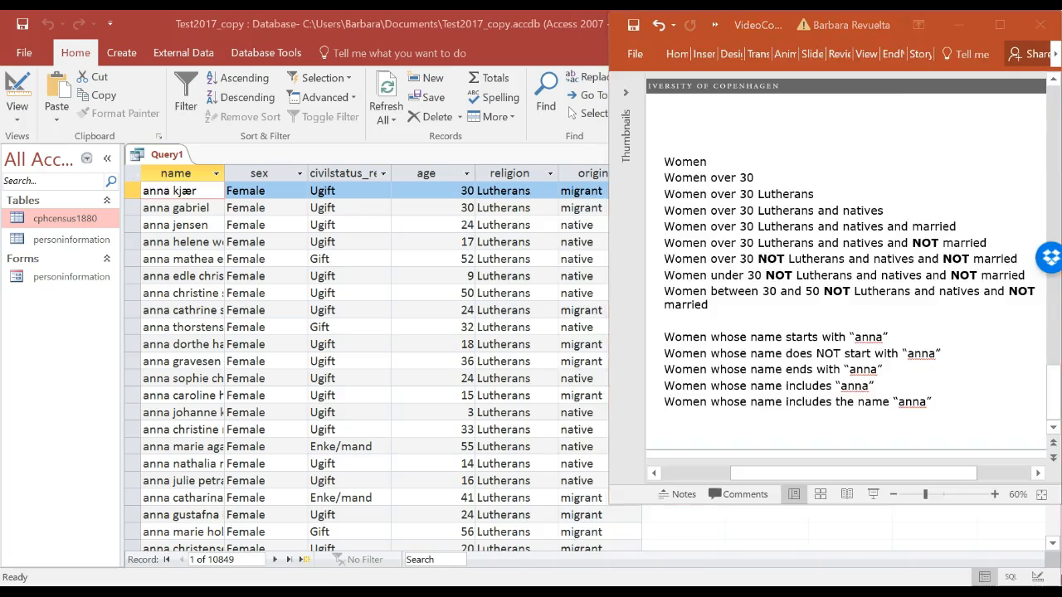
{"action": "key", "text": "alt+Tab"}
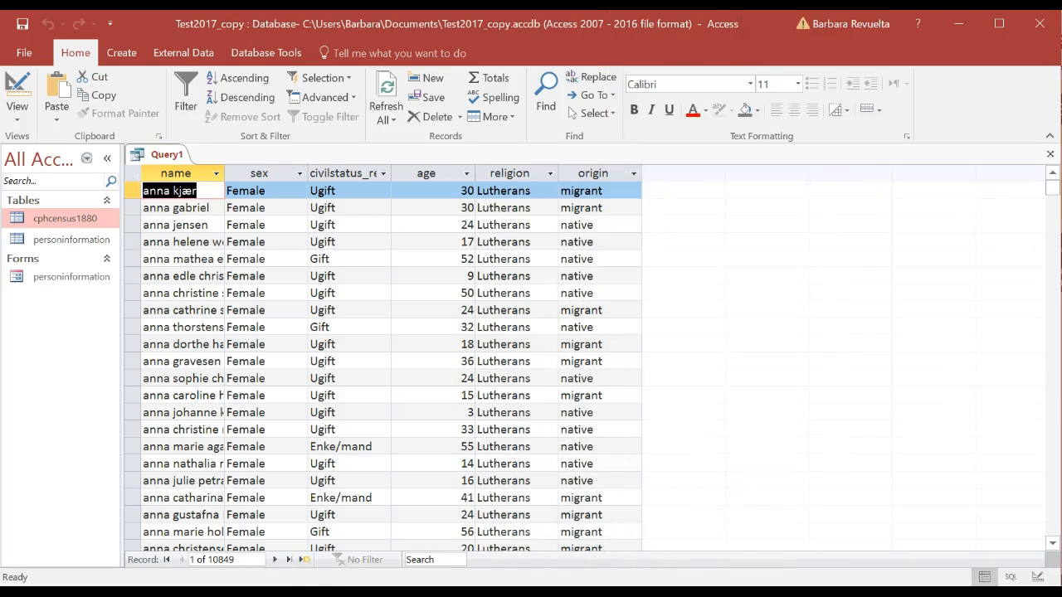
{"action": "left_click", "coordinate": [16, 88]}
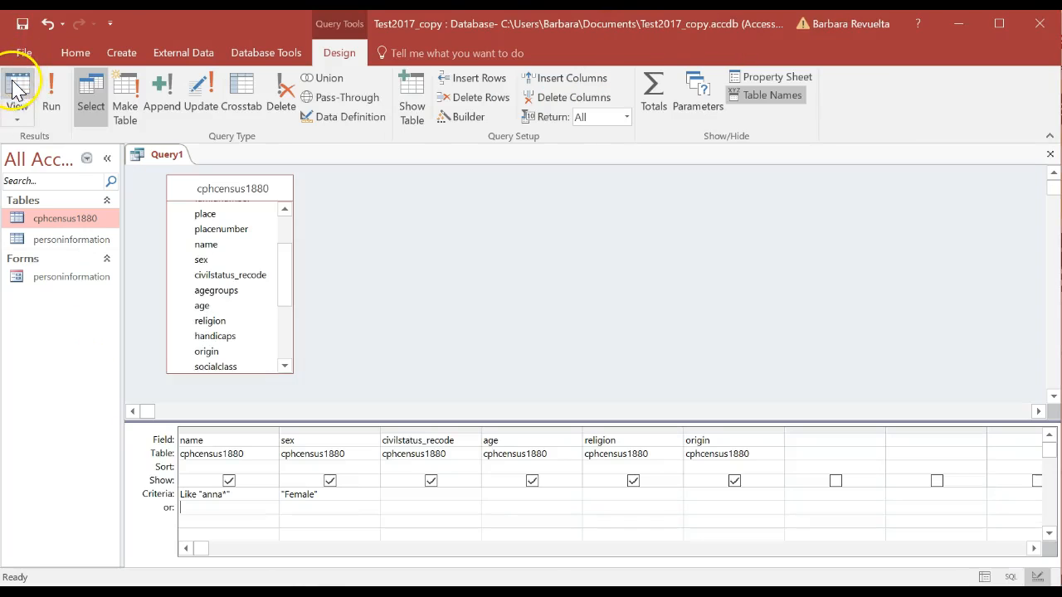
{"action": "left_click", "coordinate": [181, 494]}
{"action": "left_click", "coordinate": [191, 506]}
{"action": "type", "text": "Not"}
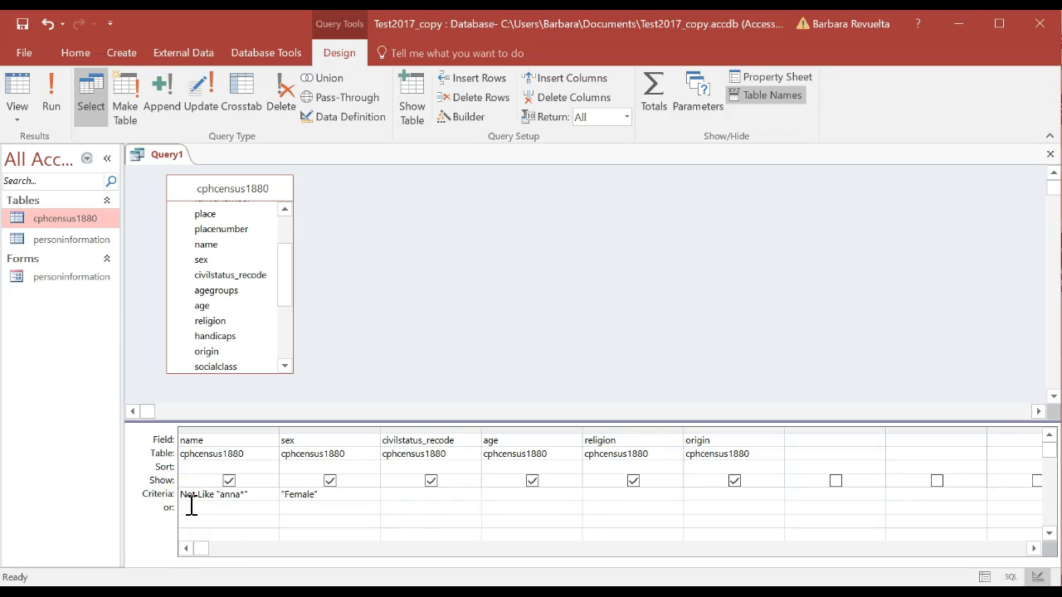
{"action": "left_click", "coordinate": [197, 508]}
{"action": "left_click", "coordinate": [15, 93]}
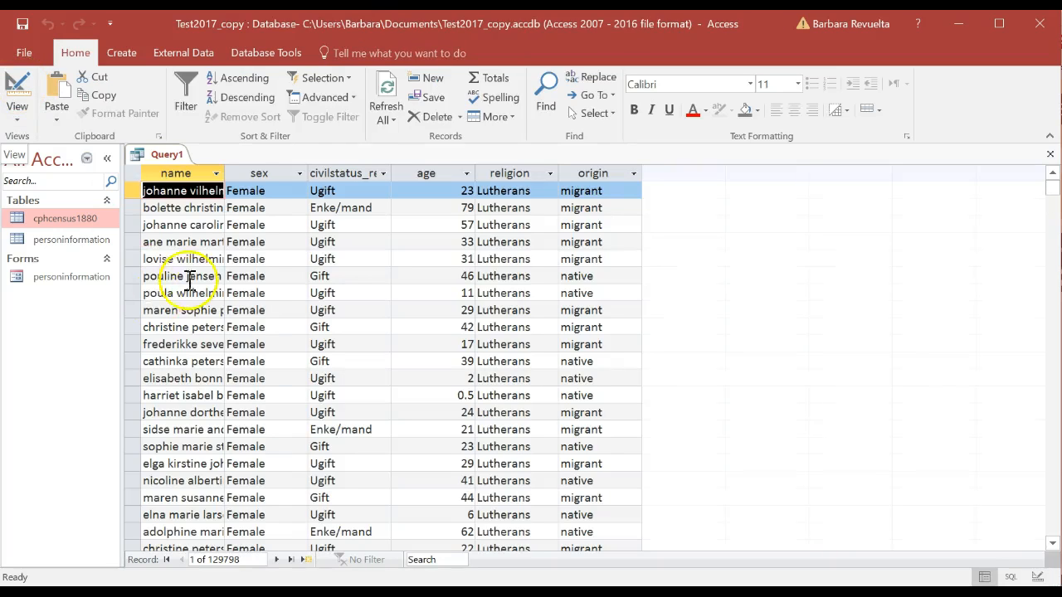
Check the PowerPoint slide, change the name criterion to Like "*anna" for names ending with anna and show the matching records
{"action": "key", "text": "alt+Tab"}
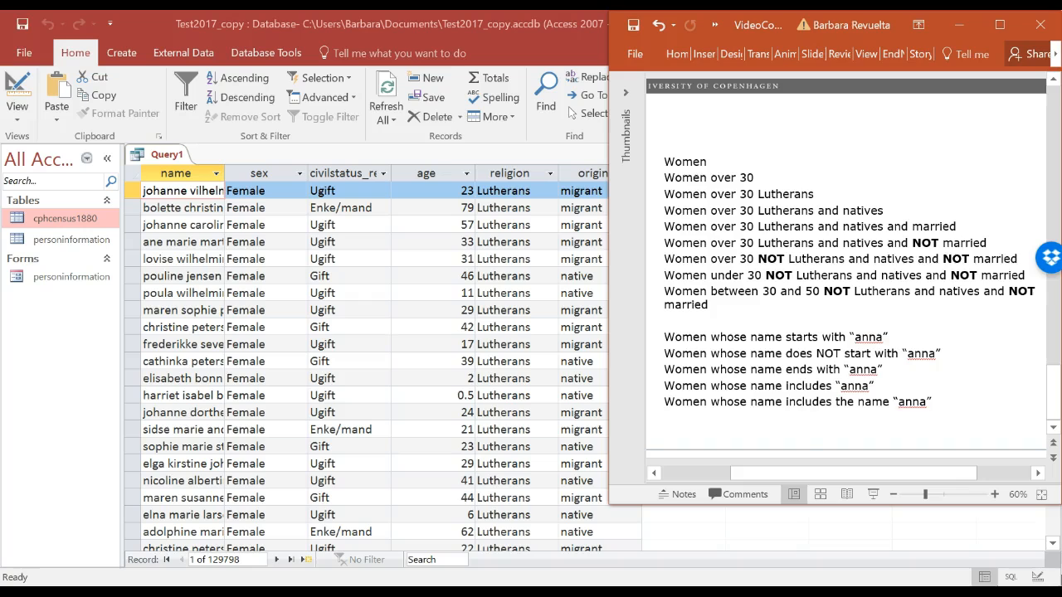
{"action": "left_click", "coordinate": [20, 84]}
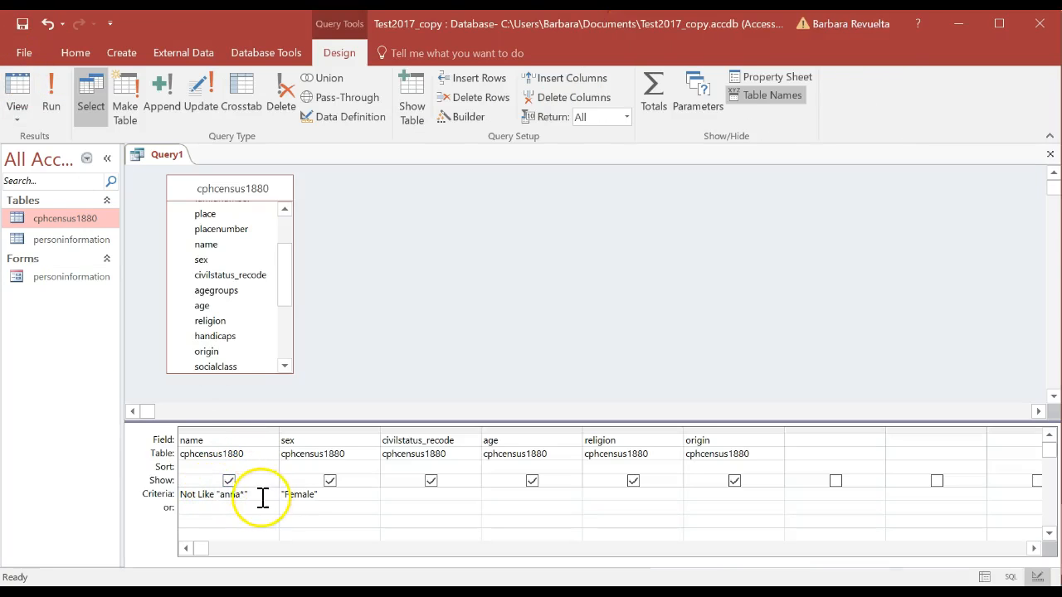
{"action": "left_click_drag", "start_coordinate": [218, 495], "coordinate": [145, 485]}
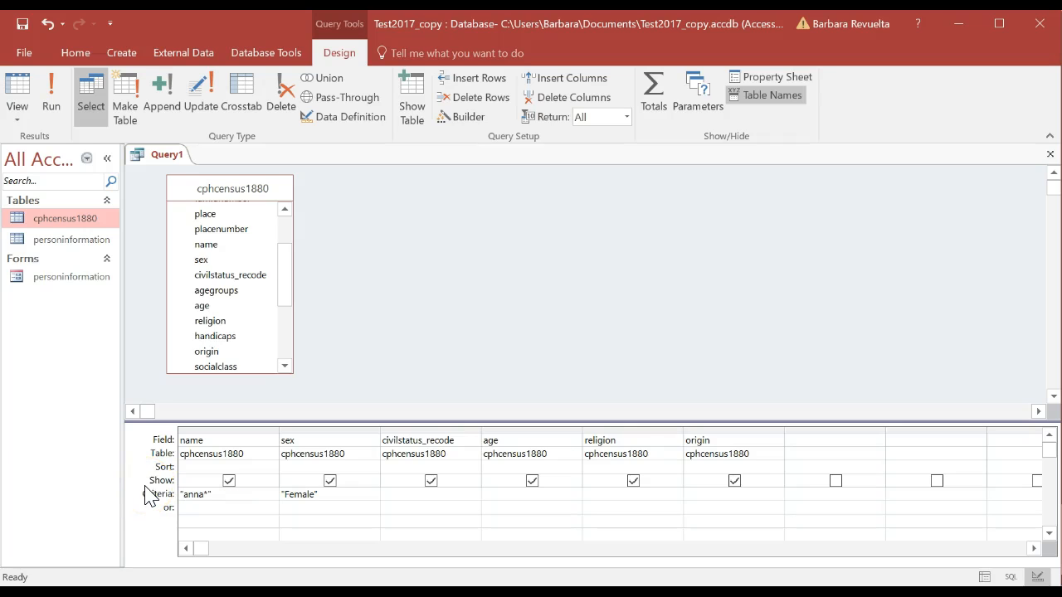
{"action": "left_click", "coordinate": [211, 496]}
{"action": "left_click", "coordinate": [18, 87]}
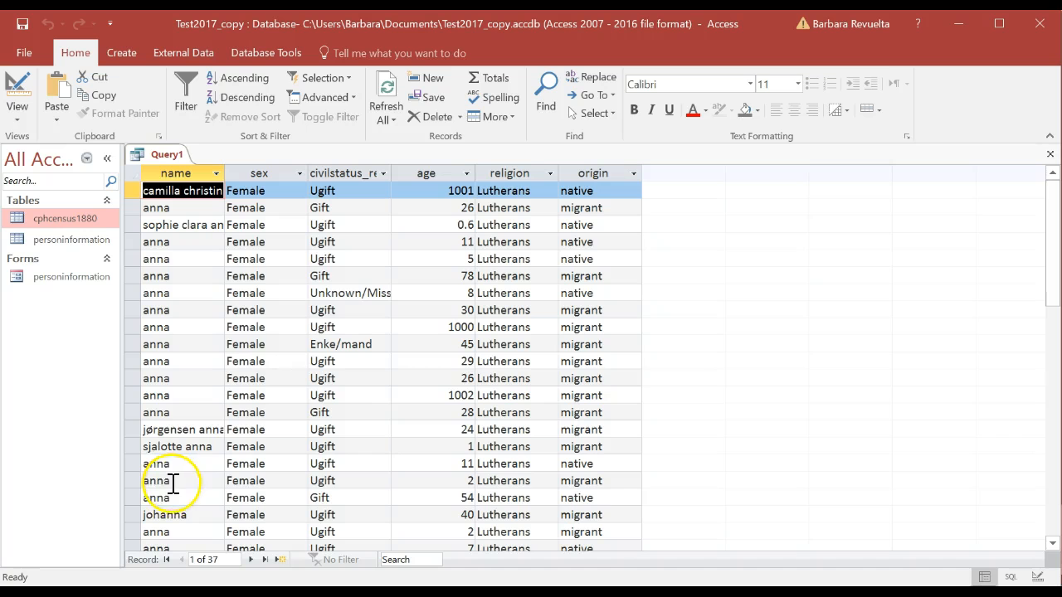
{"action": "mouse_move", "coordinate": [1051, 213]}
{"action": "left_mouse_down"}
{"action": "mouse_move", "coordinate": [1052, 353]}
{"action": "mouse_move", "coordinate": [1058, 204]}
{"action": "left_mouse_up"}
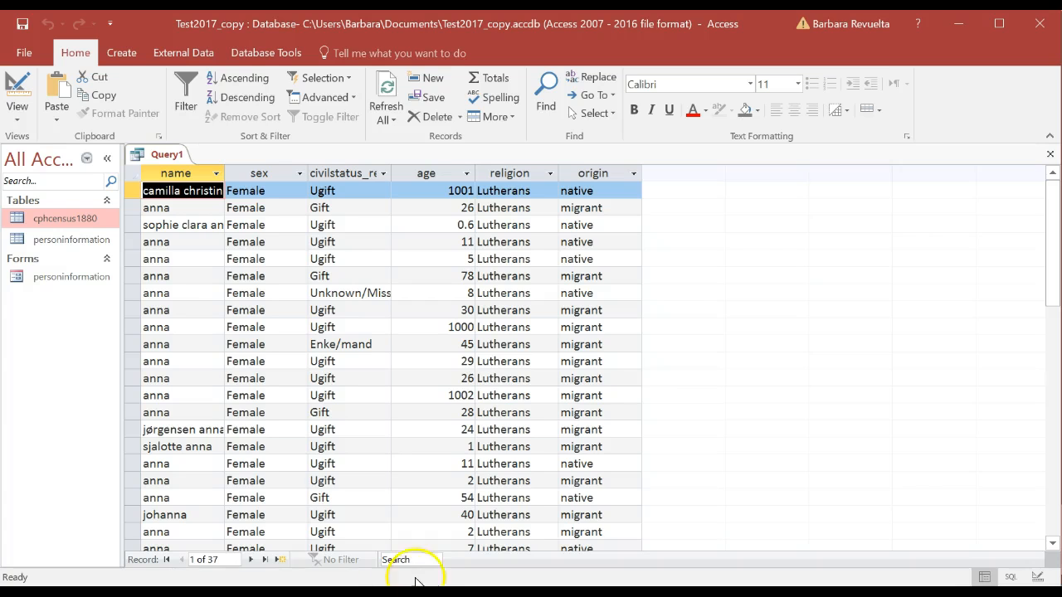
Highlight the slide's "whose name includes" wording, change the Access name criterion to Like "*anna*" and look through the matching records
{"action": "key", "text": "alt+Tab"}
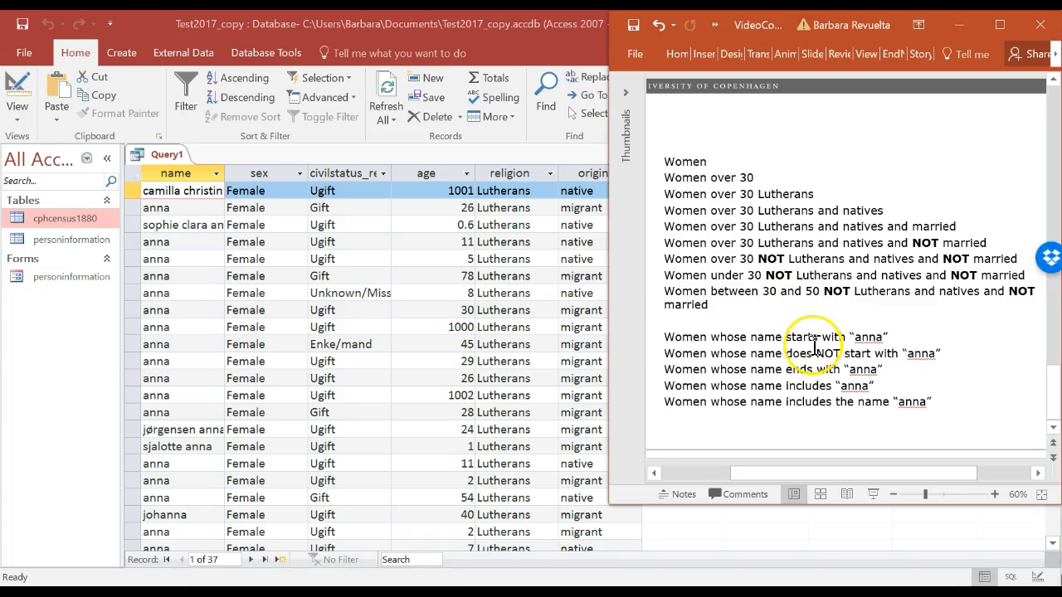
{"action": "left_click_drag", "start_coordinate": [709, 386], "coordinate": [924, 382]}
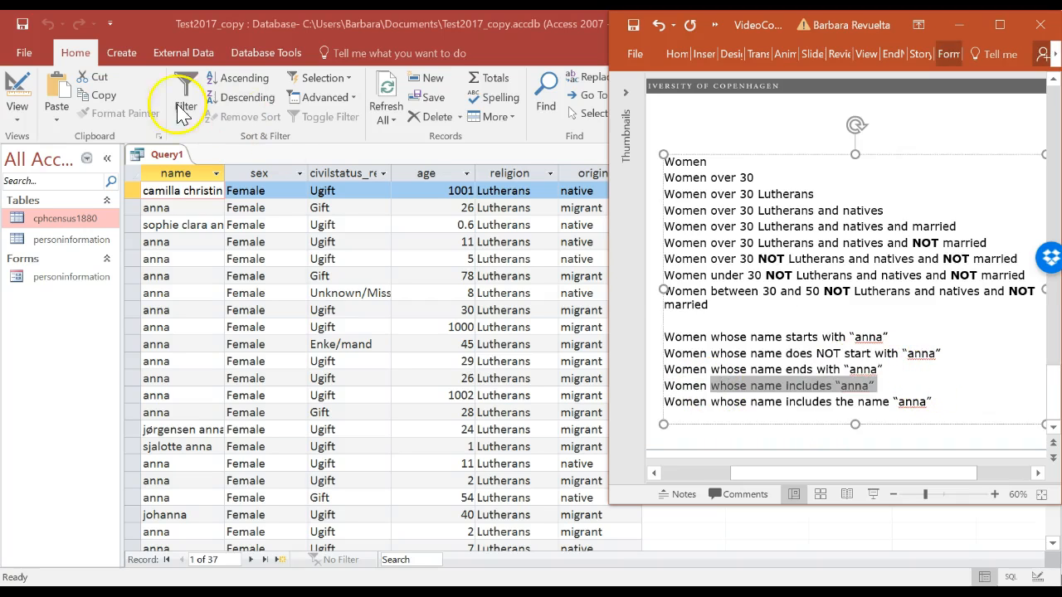
{"action": "left_click", "coordinate": [17, 80]}
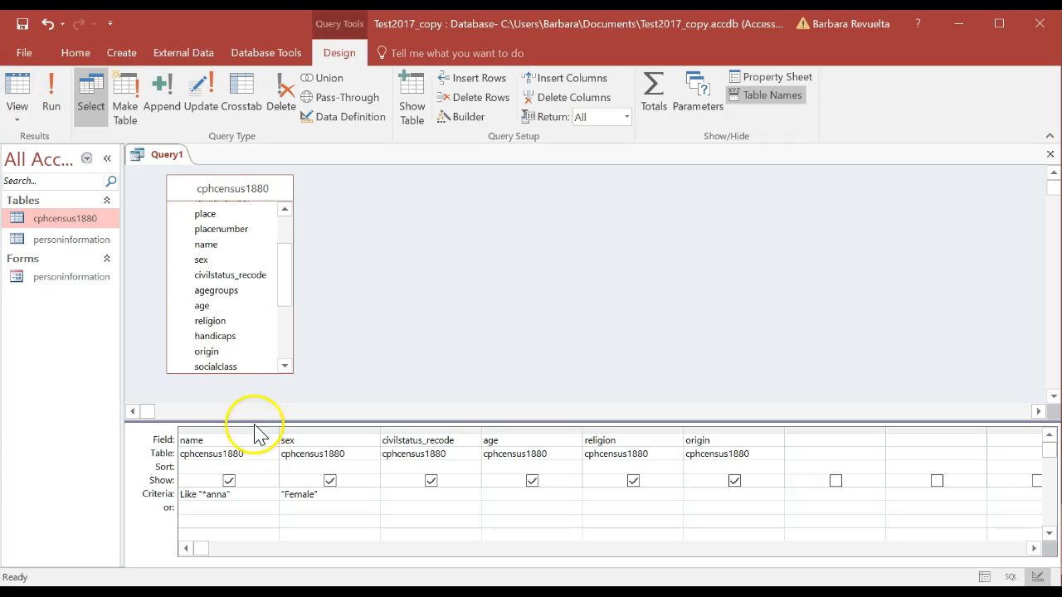
{"action": "left_click", "coordinate": [227, 494]}
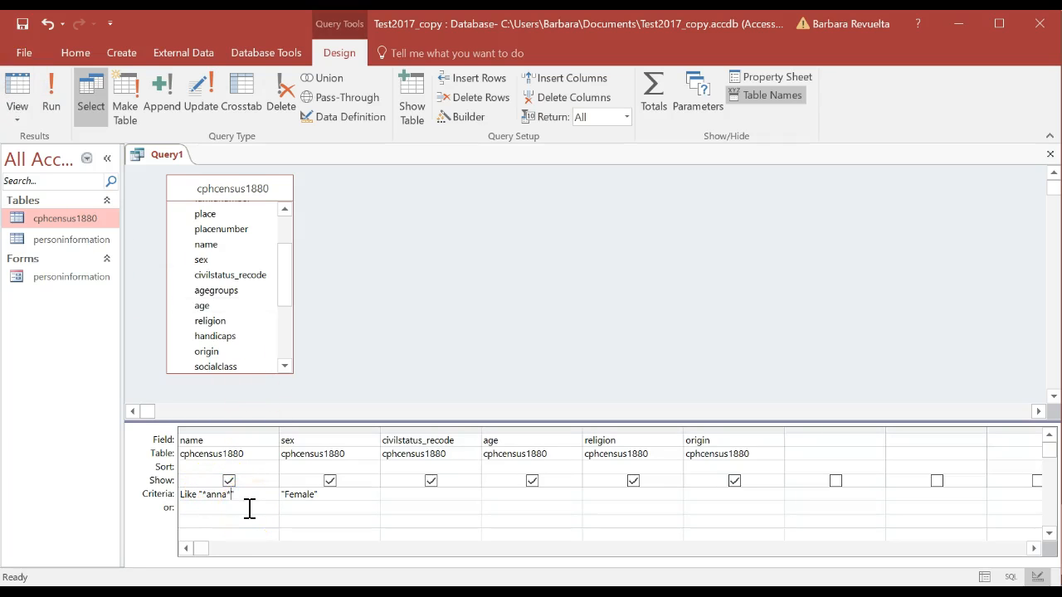
{"action": "left_click", "coordinate": [19, 90]}
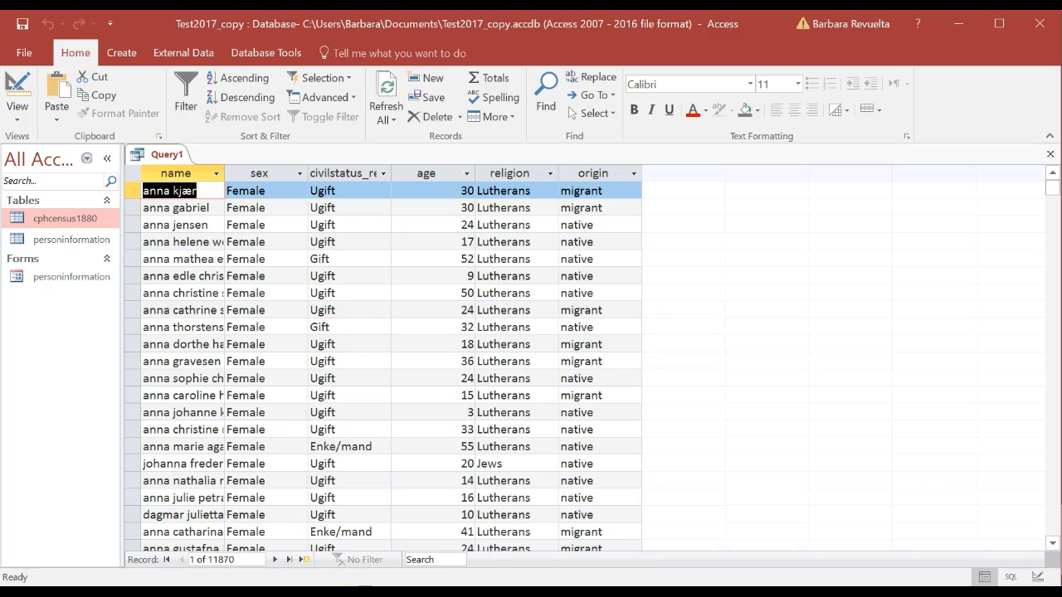
{"action": "left_click_drag", "start_coordinate": [1057, 184], "coordinate": [1057, 200]}
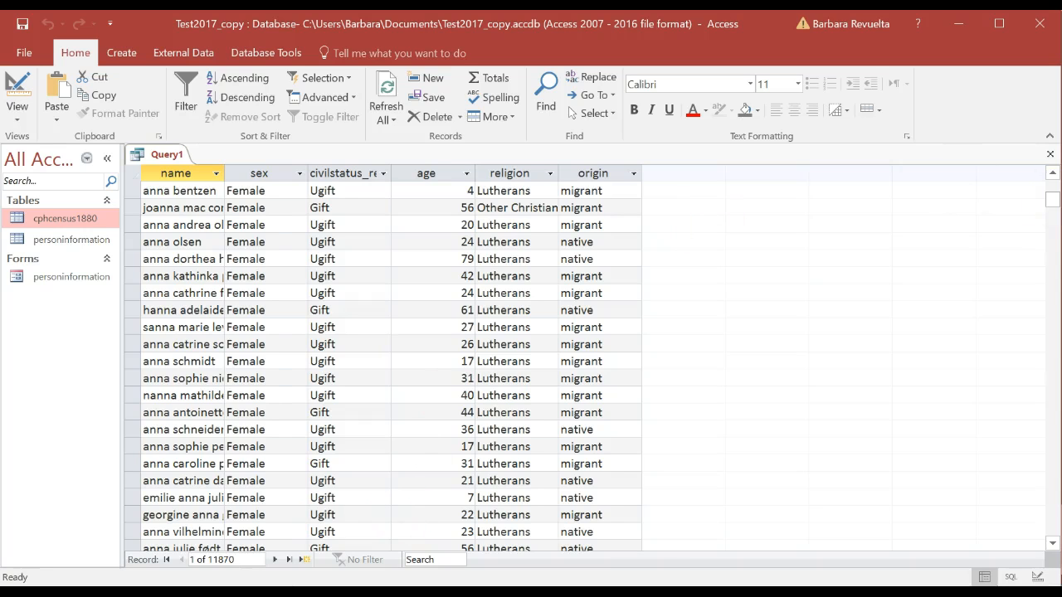
Check the PowerPoint slide, add spaces around anna so the name criterion reads Like "* anna *" and show the matching records
{"action": "left_click", "coordinate": [303, 592]}
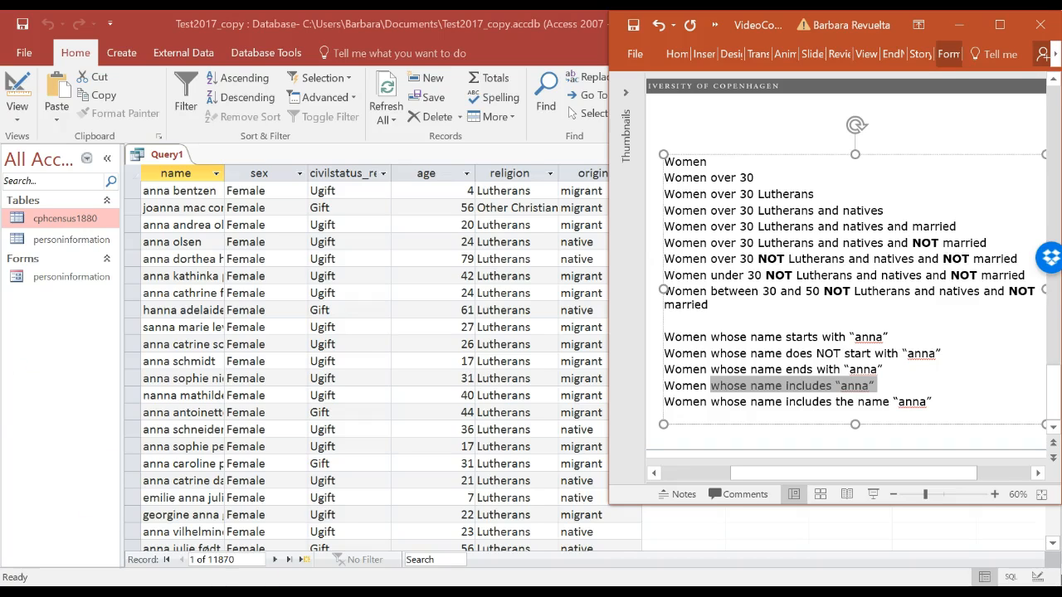
{"action": "left_click", "coordinate": [17, 96]}
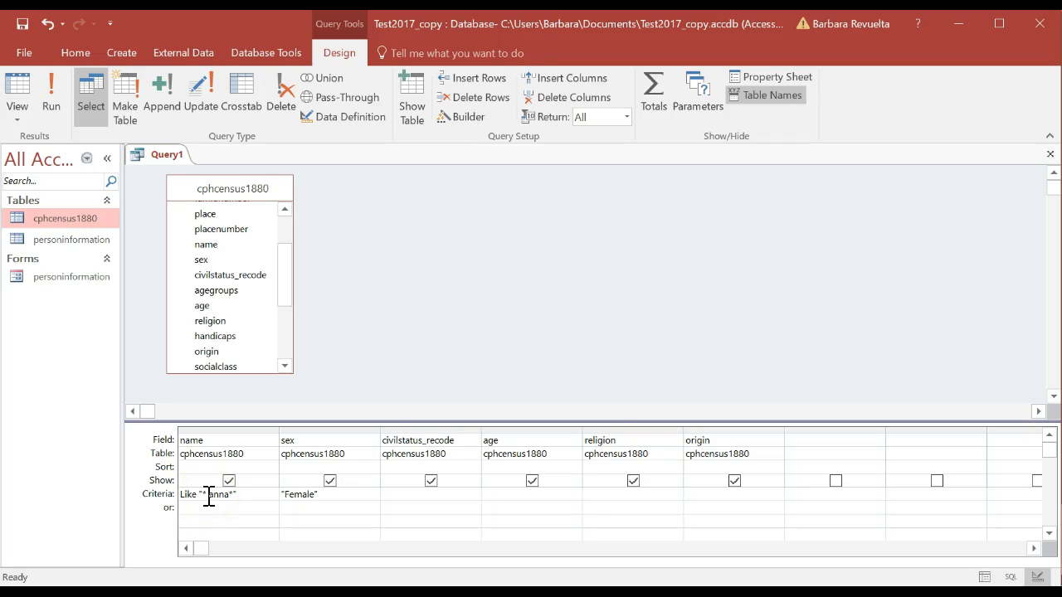
{"action": "key", "text": "Right"}
{"action": "key", "text": "Right"}
{"action": "key", "text": "Right"}
{"action": "key", "text": "Right"}
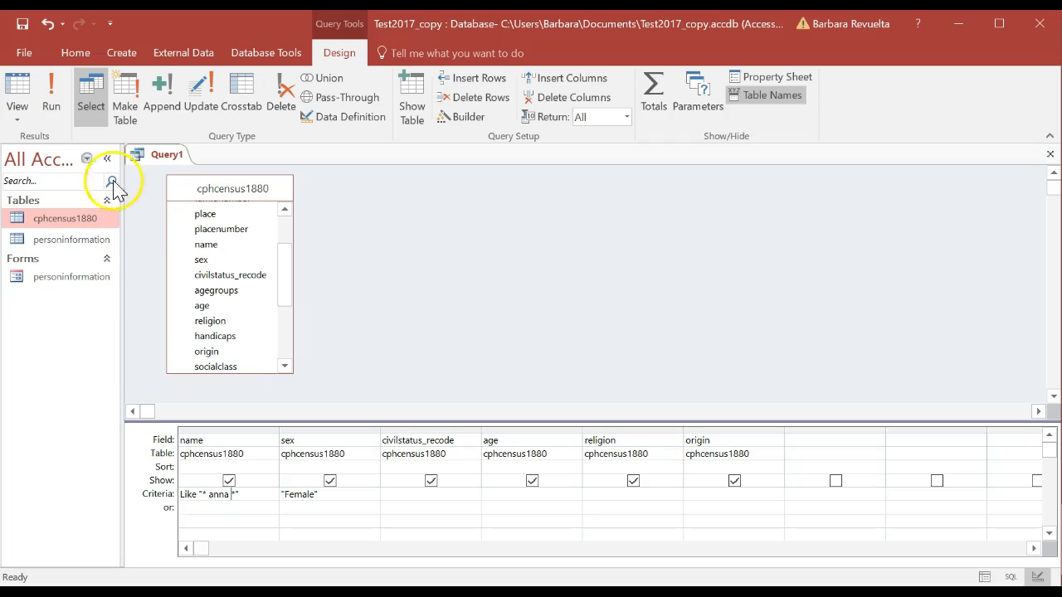
{"action": "left_click", "coordinate": [19, 92]}
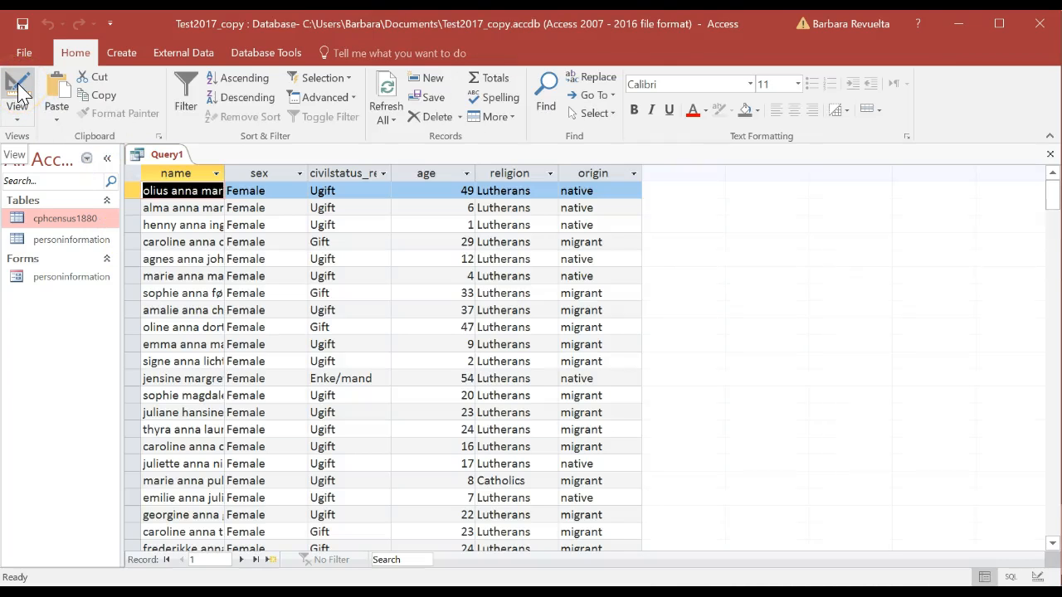
Widen the name column of the query results and highlight the word anna within the thirteenth record's name
{"action": "left_click_drag", "start_coordinate": [224, 171], "coordinate": [294, 172]}
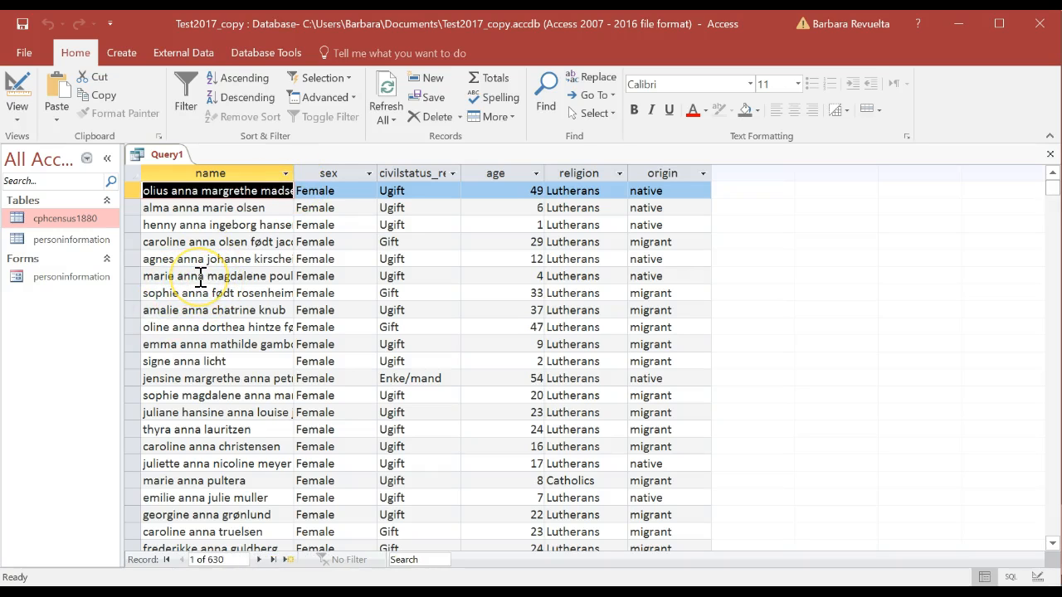
{"action": "left_click", "coordinate": [179, 396]}
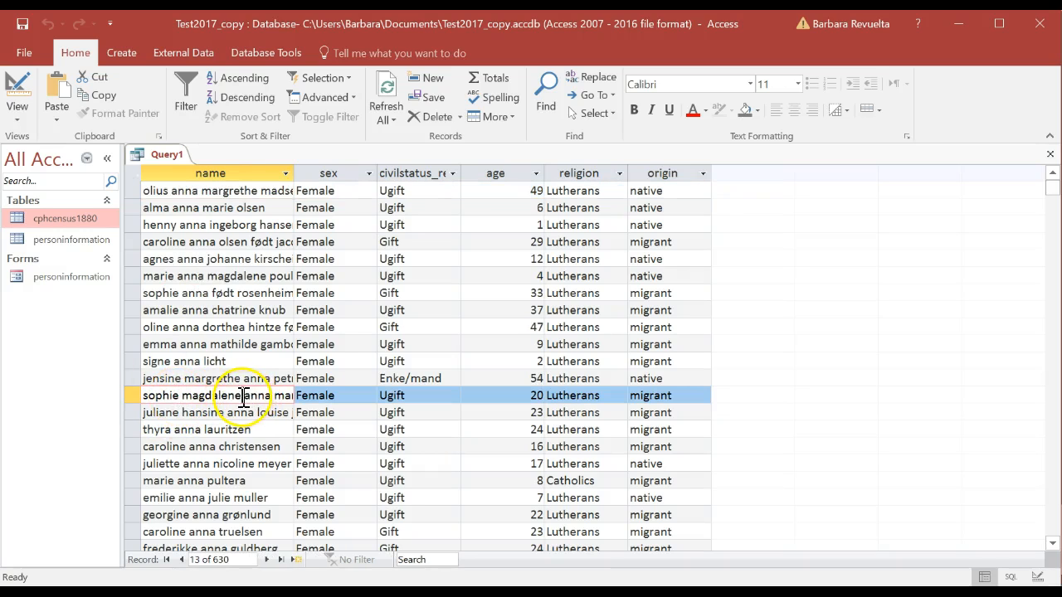
{"action": "left_click_drag", "start_coordinate": [273, 397], "coordinate": [241, 396]}
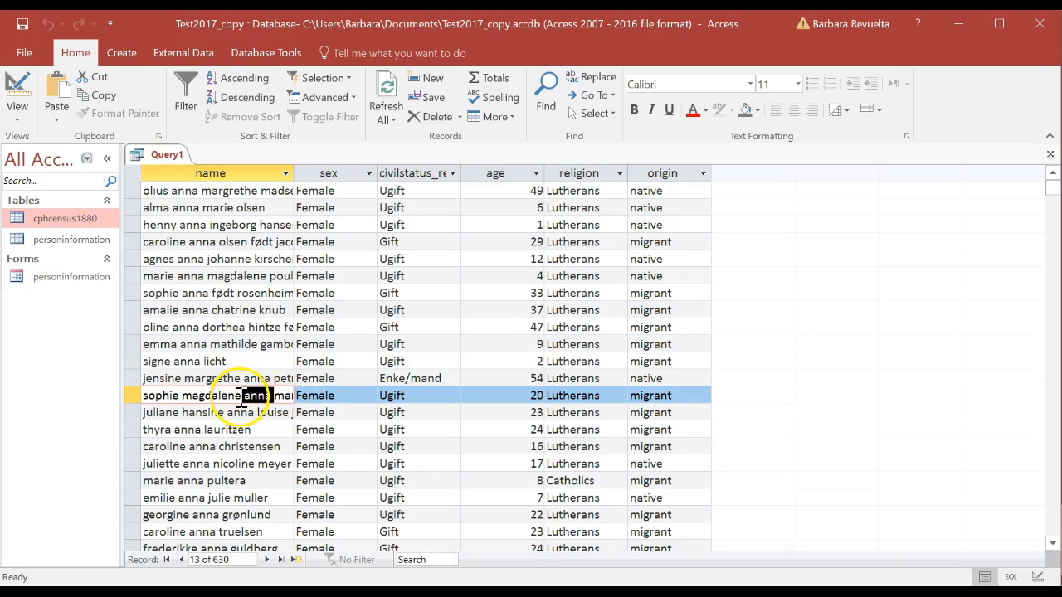
Return to the query design and review the list of name searches on the PowerPoint slide
{"action": "left_click", "coordinate": [15, 85]}
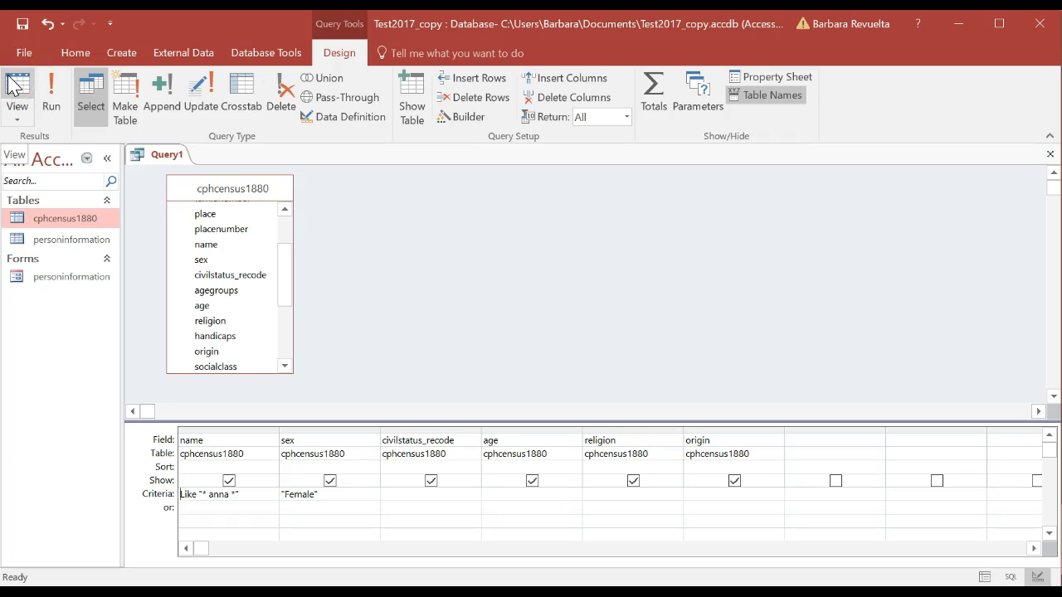
{"action": "left_click", "coordinate": [312, 592]}
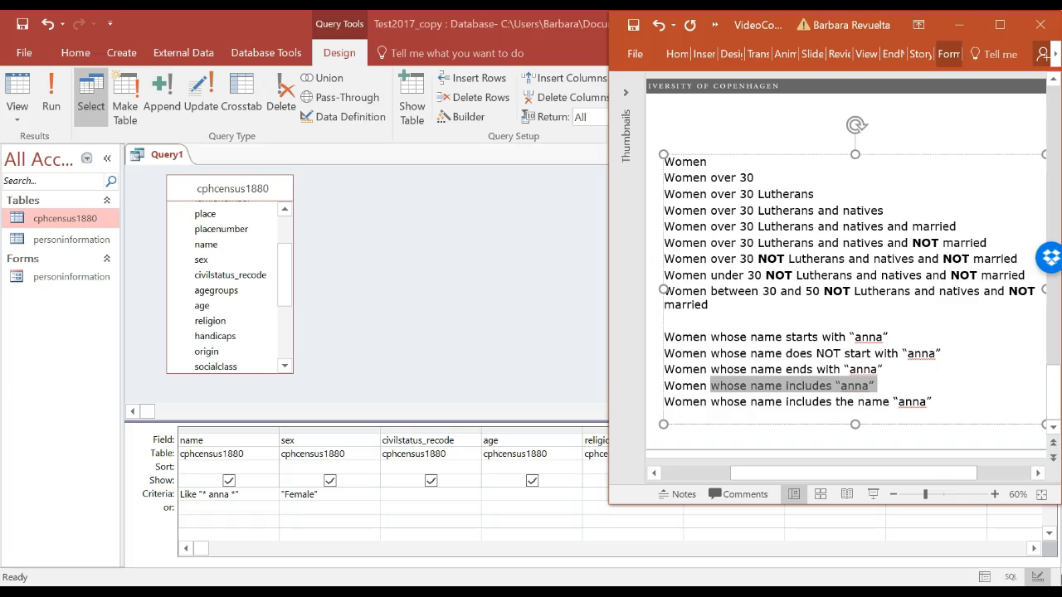
{"action": "key", "text": "alt+Tab"}
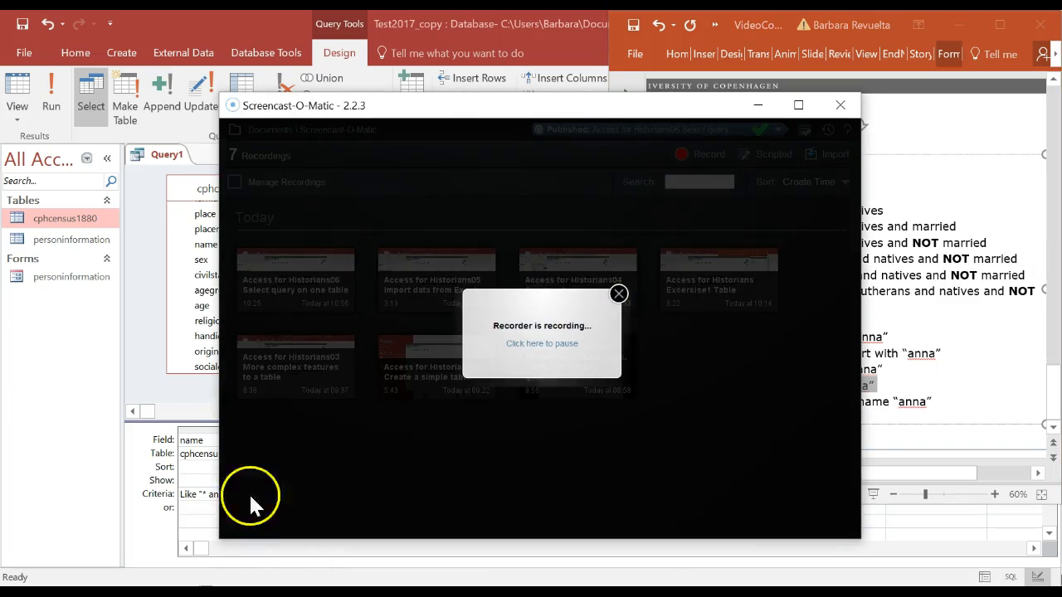